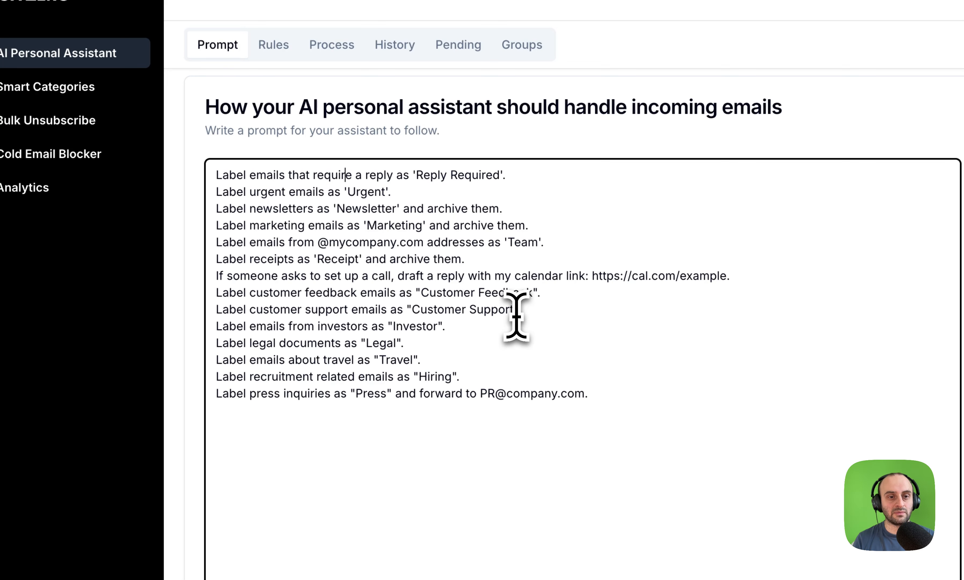
drag(249, 175, 475, 174)
click(471, 176)
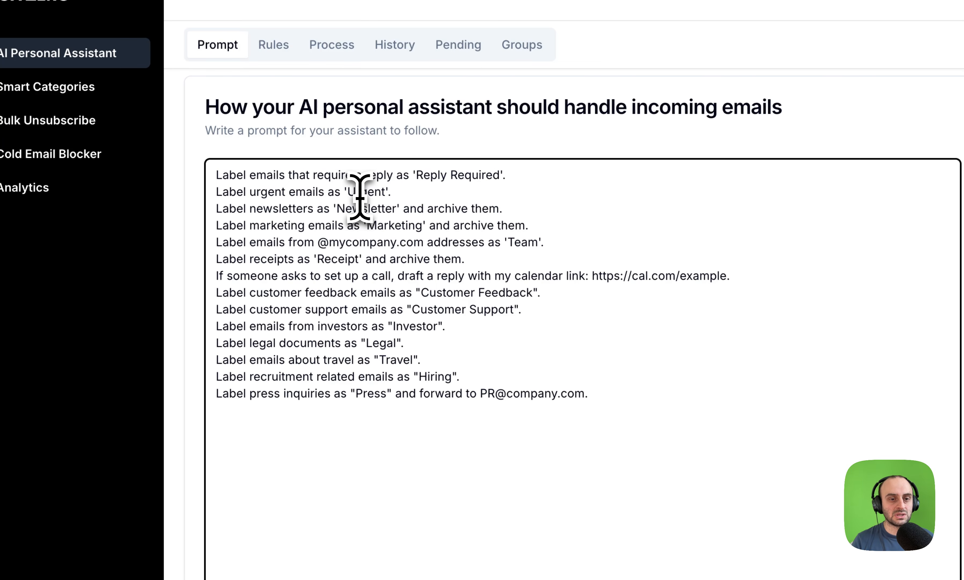
drag(245, 223, 394, 206)
click(394, 215)
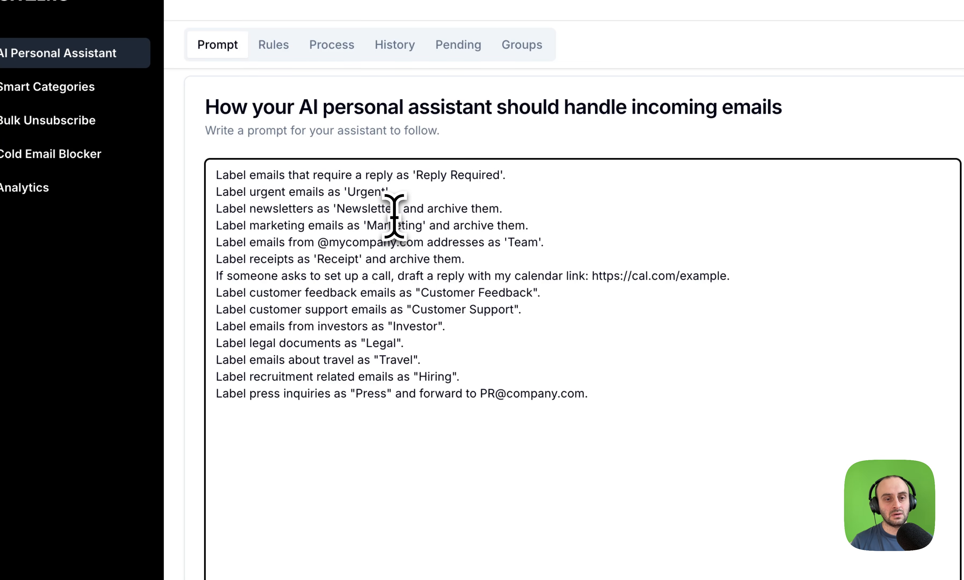
drag(317, 211, 407, 214)
drag(256, 246, 331, 249)
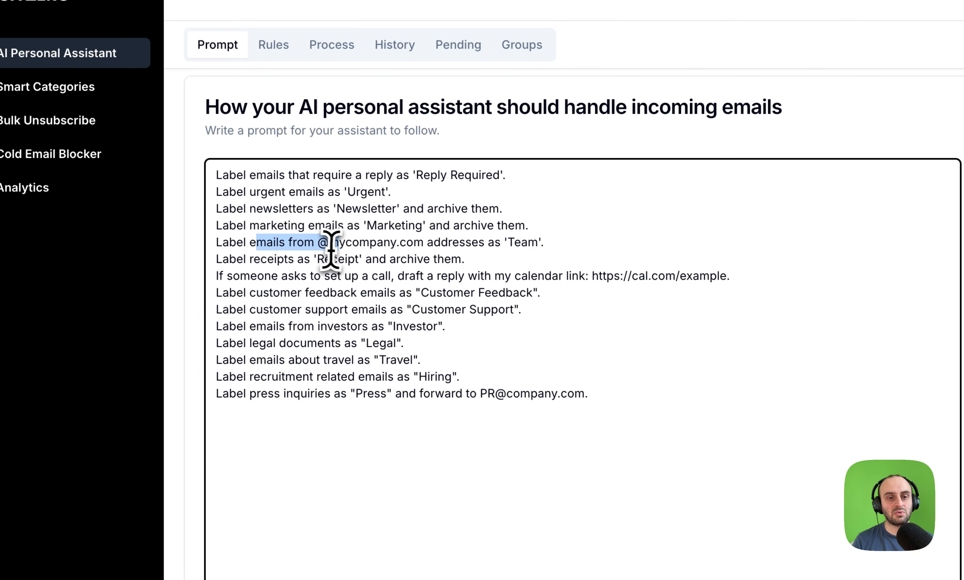
click(338, 247)
double_click(332, 247)
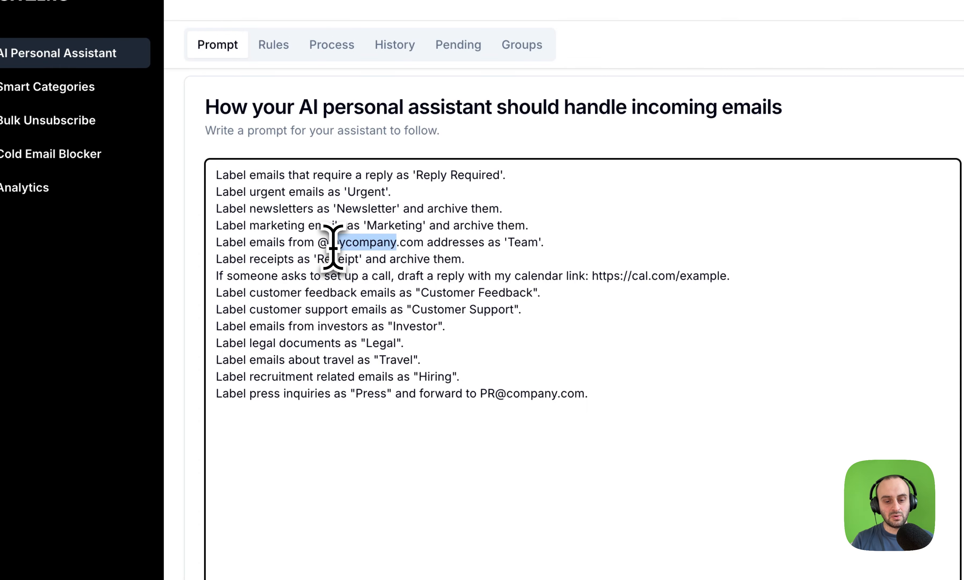
text(getinboxzero)
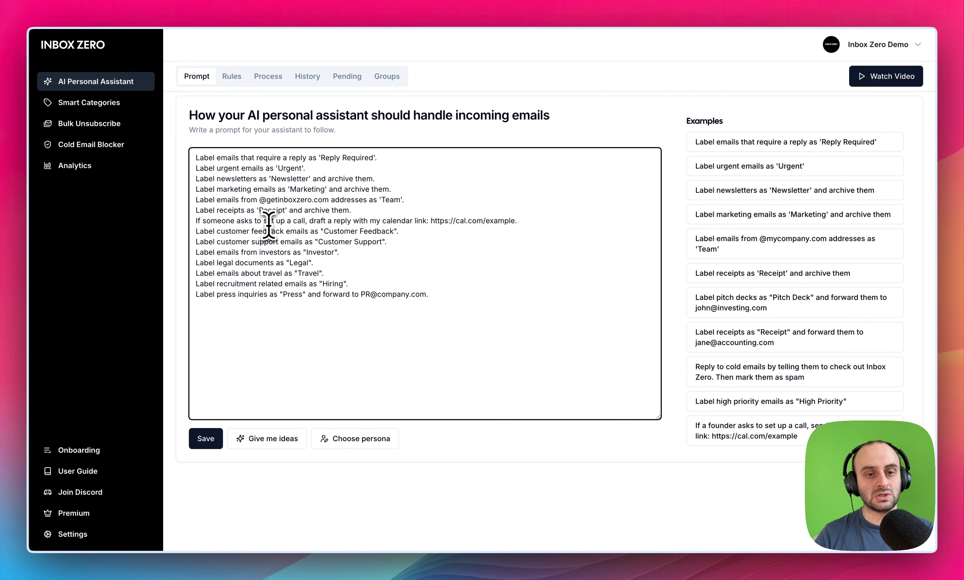
click(267, 221)
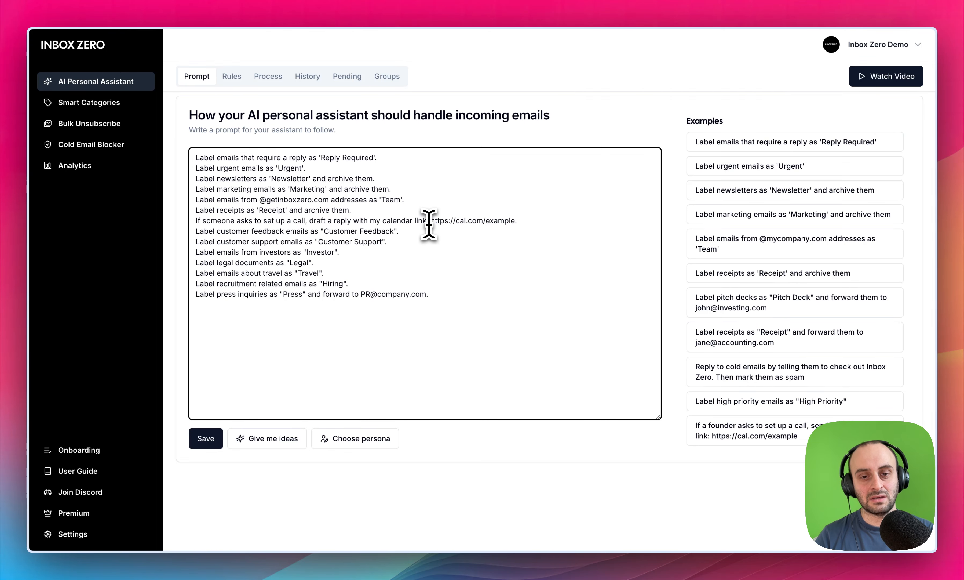
key(Right)
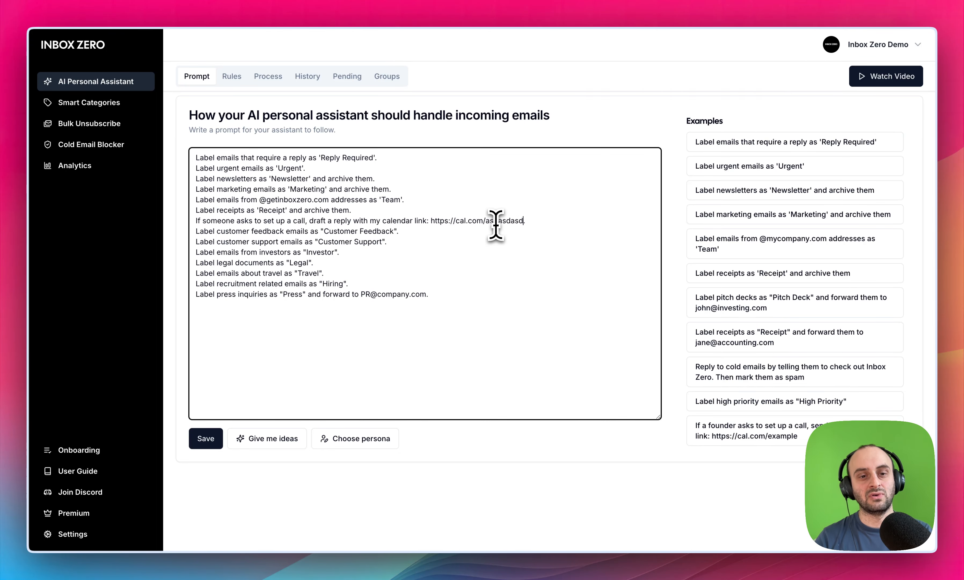
- Append a rule for pricing emails to the end of the prompt, with an <email> reply template stating "Pricing is $10 per month"
click(475, 306)
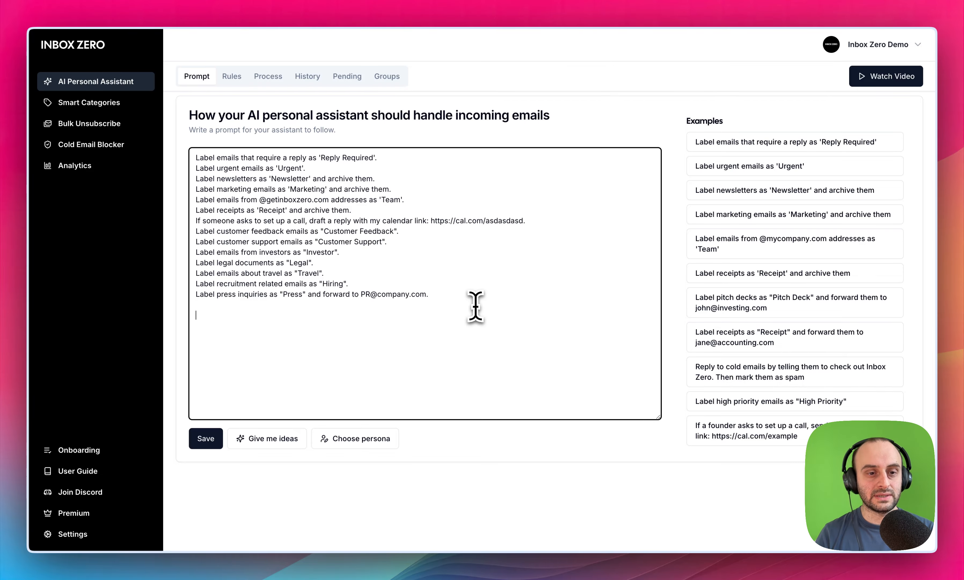
text(If someone emails me about pricing: <email> Hey NAME, Pricing is $10 per month, Best, Elie </email>)
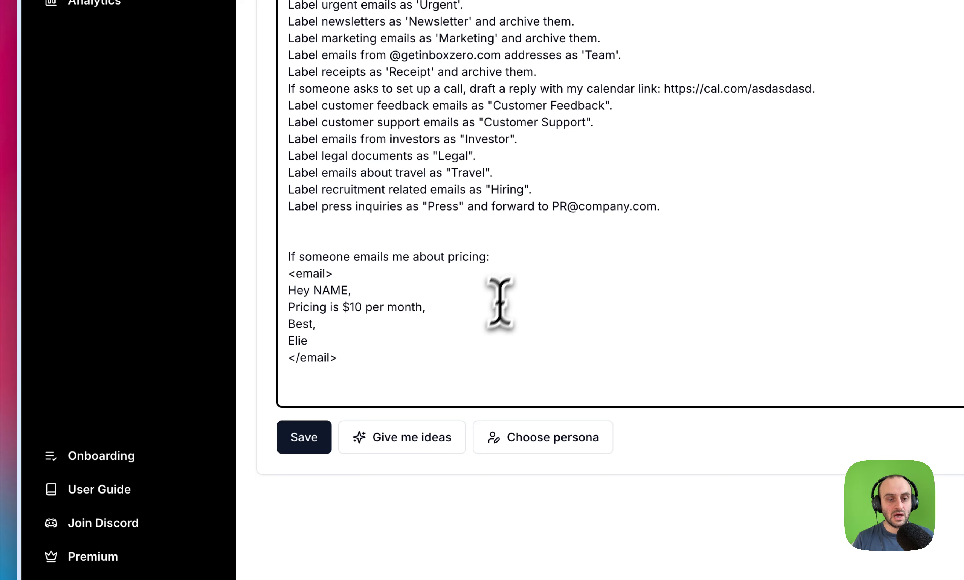
drag(387, 352, 287, 281)
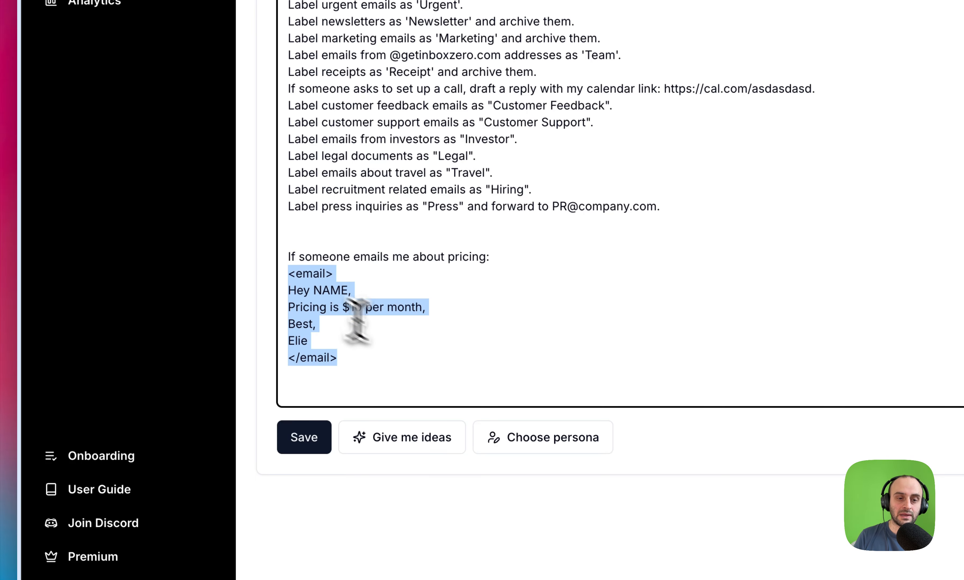
click(416, 357)
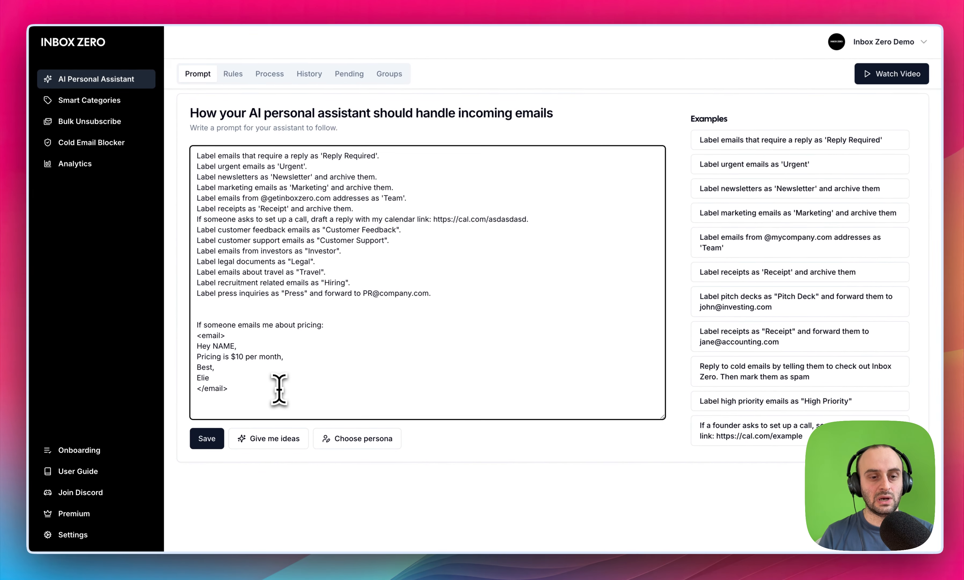
click(226, 315)
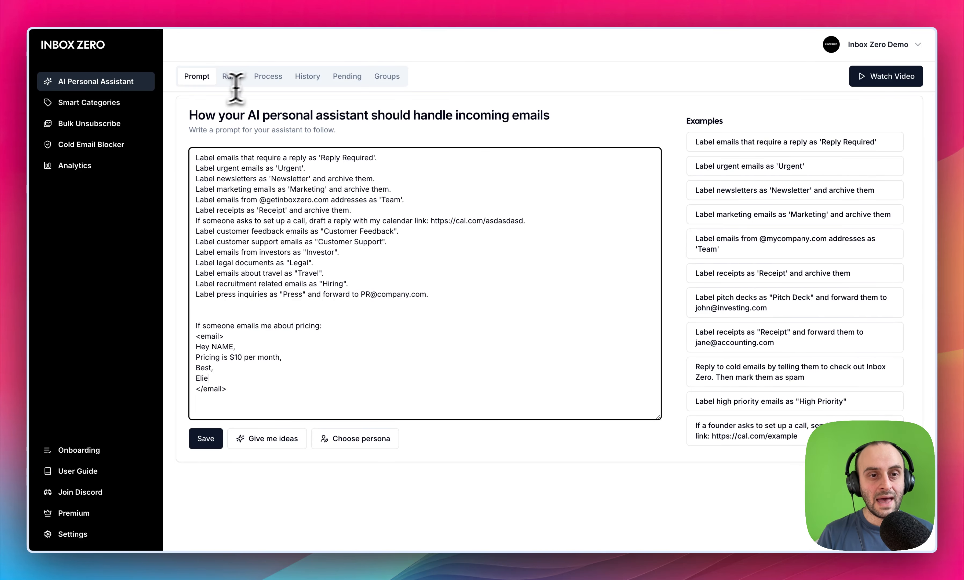
- Look through the assistant's rules list and open the Startup Pitch rule for editing
click(232, 77)
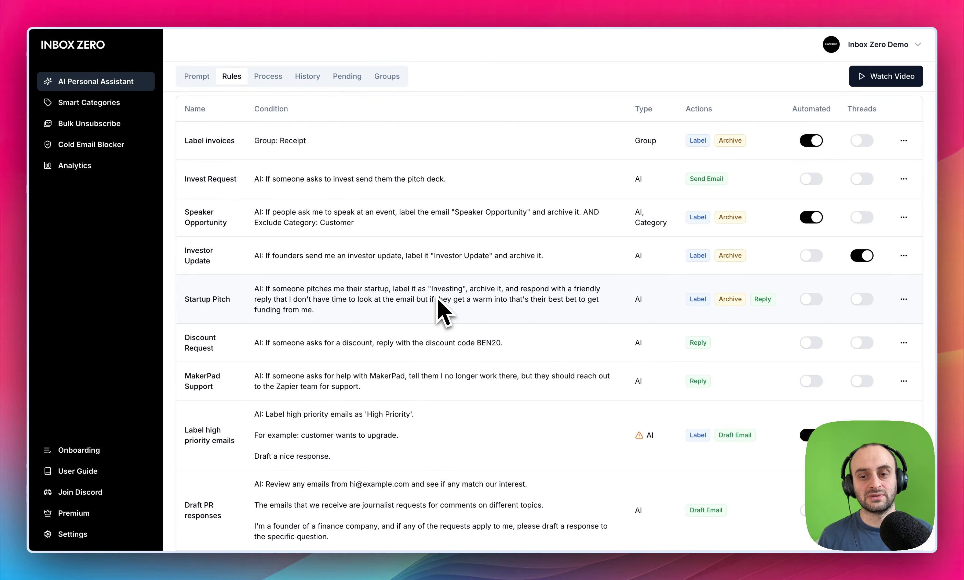
scroll(441, 308, down, 7)
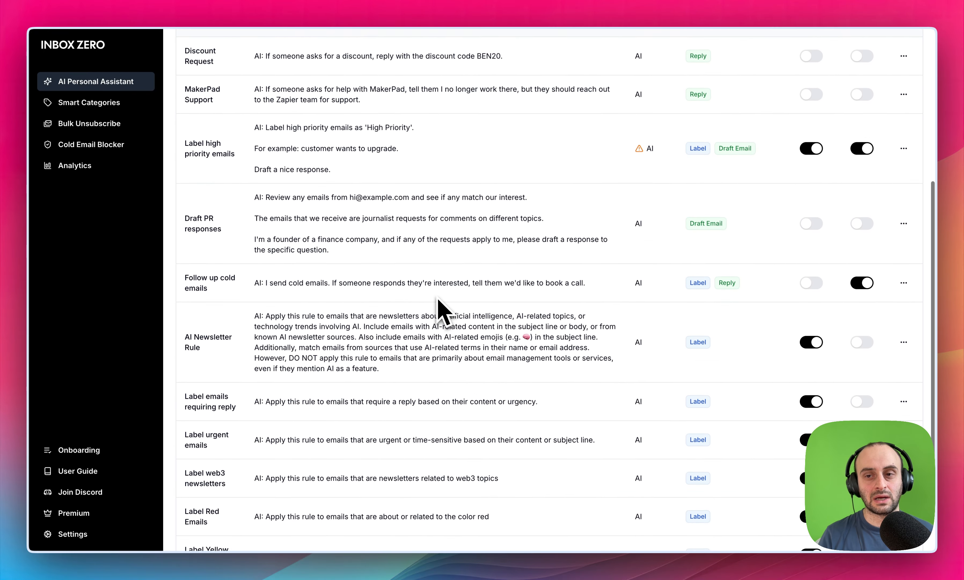
scroll(441, 308, up, 7)
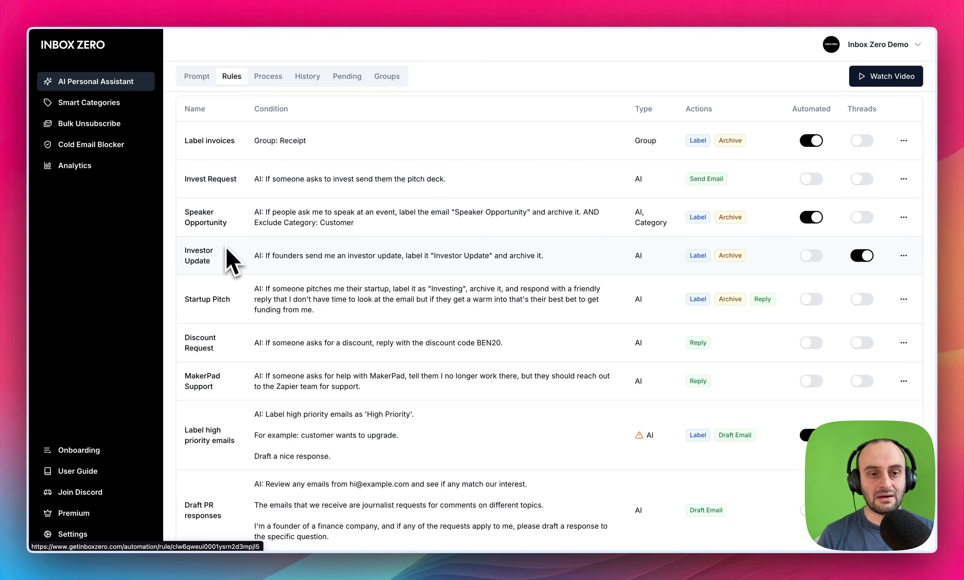
scroll(230, 254, down, 1)
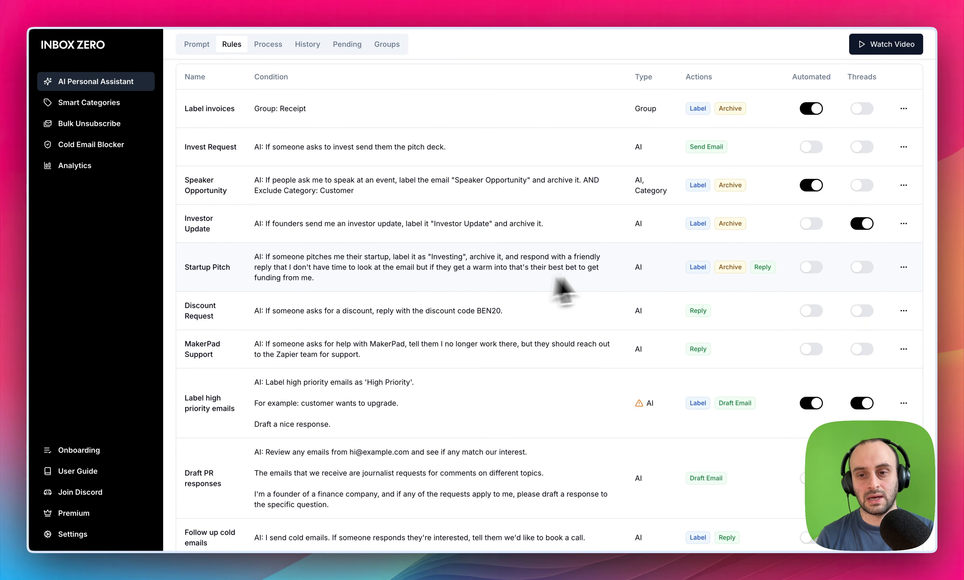
click(211, 269)
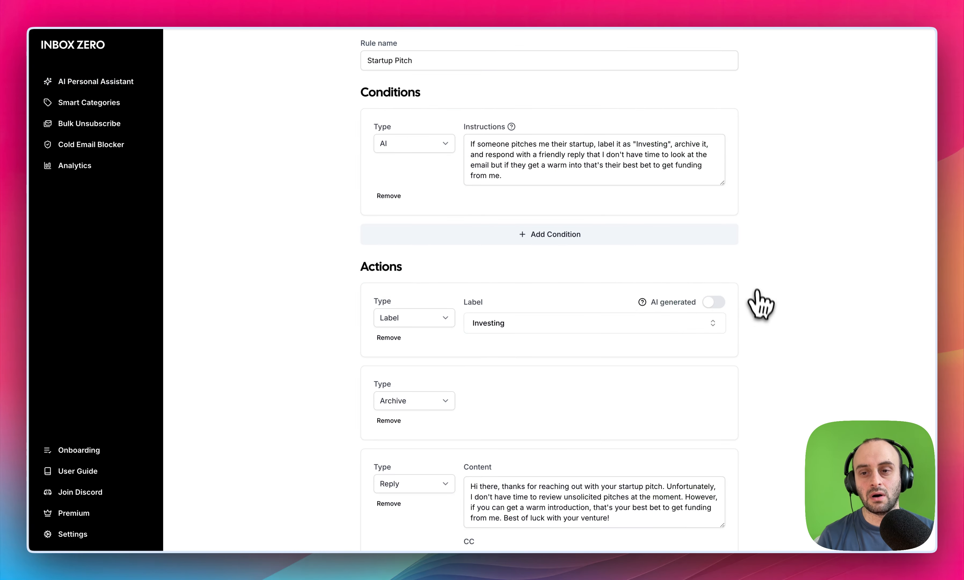
- Examine the Startup Pitch rule's AI instructions, its actions and the content of its reply
click(532, 156)
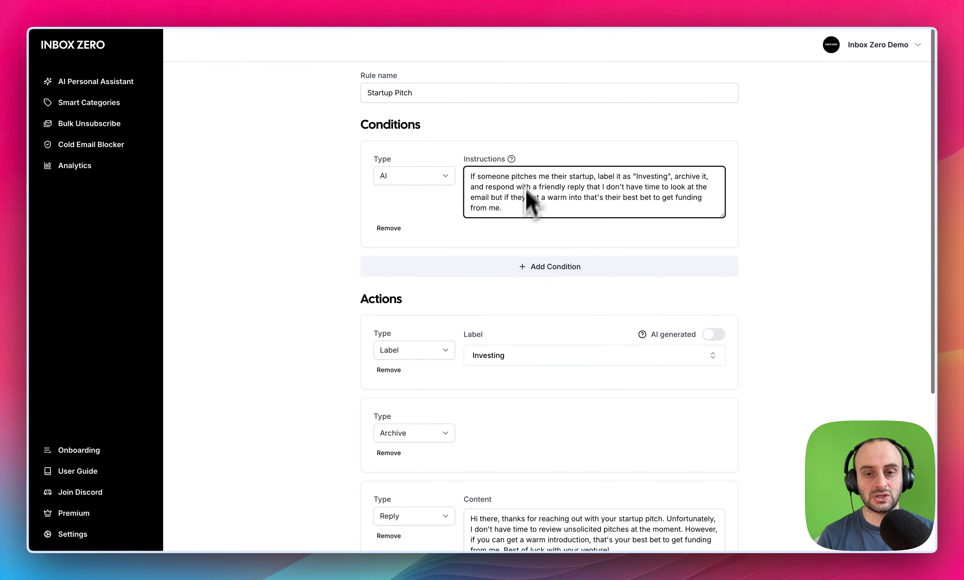
scroll(527, 189, down, 3)
scroll(554, 435, down, 3)
drag(551, 315, 547, 308)
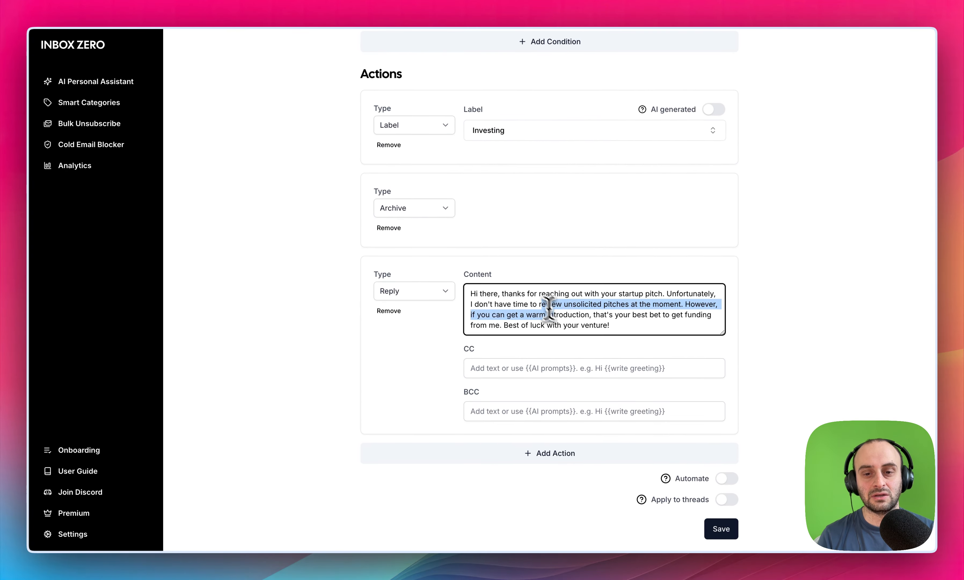
click(552, 312)
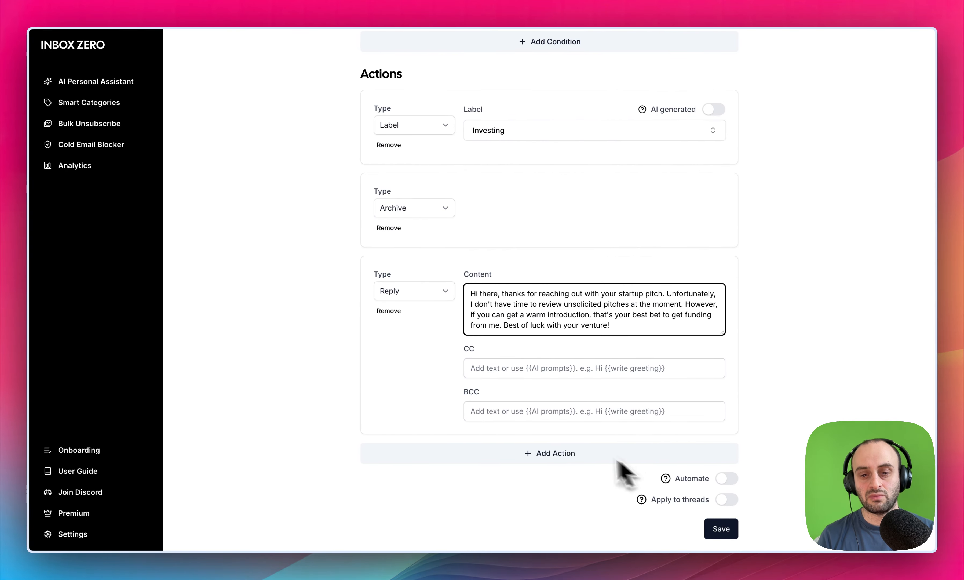
click(572, 455)
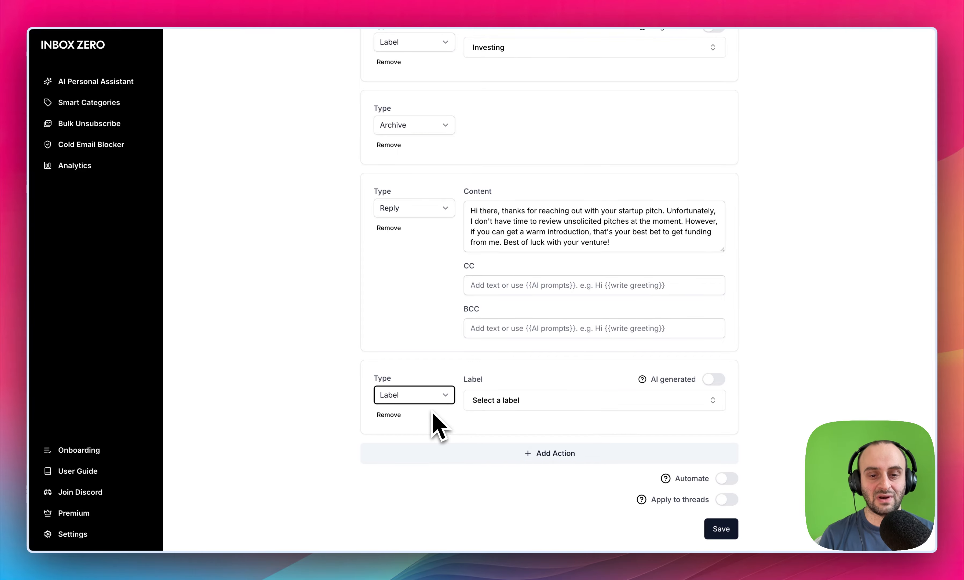
key(space)
key(Escape)
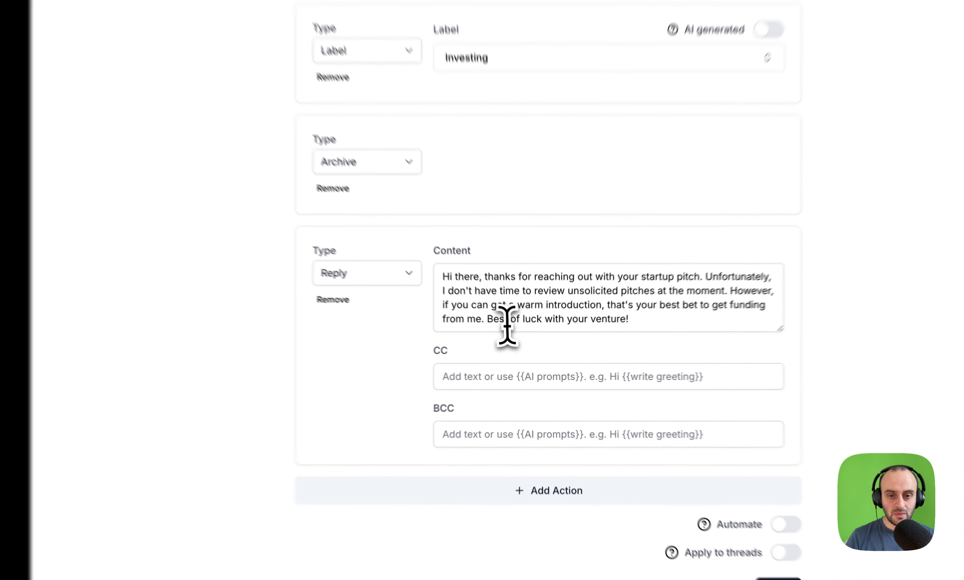
- Replace "there" in the reply content's greeting with the AI variable {{name}}
double_click(490, 303)
key(BackSpace)
key(BackSpace)
text({{name)
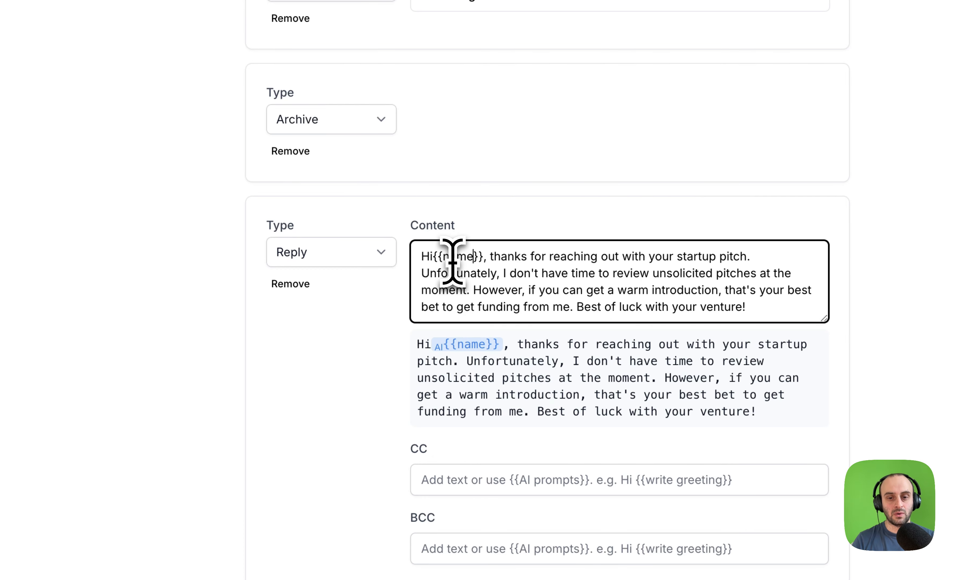
- Insert the AI prompt {{tell a joke}} right after the greeting in the reply content
key(Right)
key(Right)
text({{tell a joke)
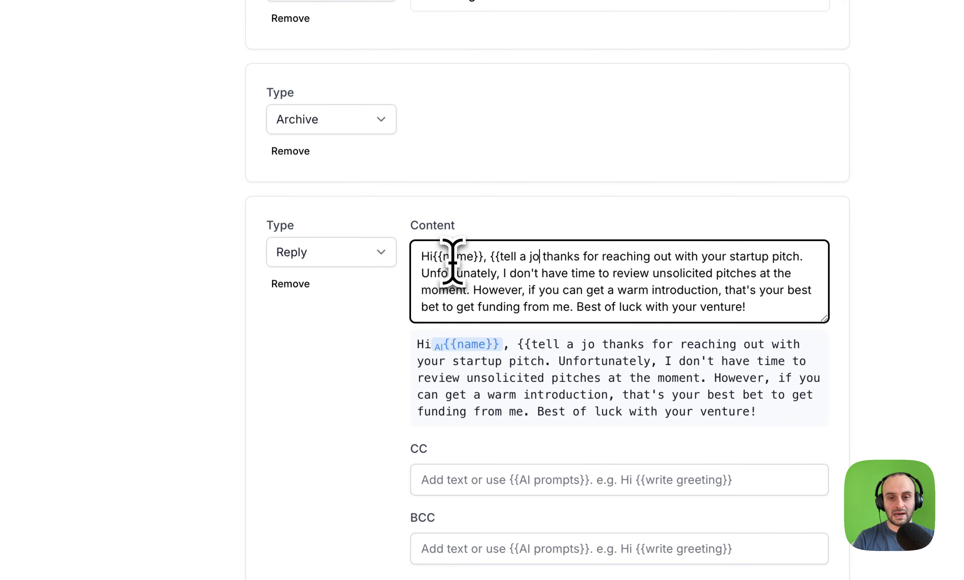
text(}})
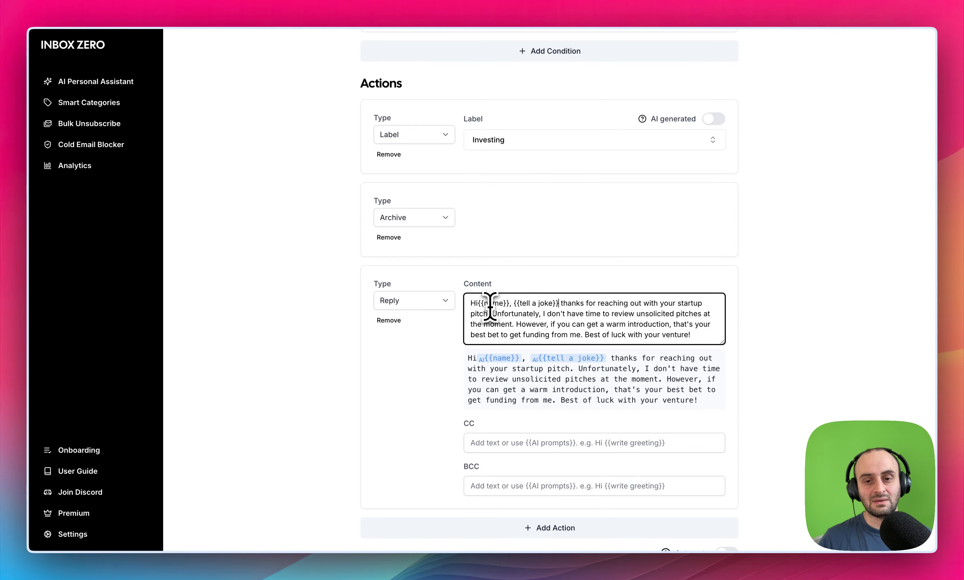
scroll(490, 307, up, 10)
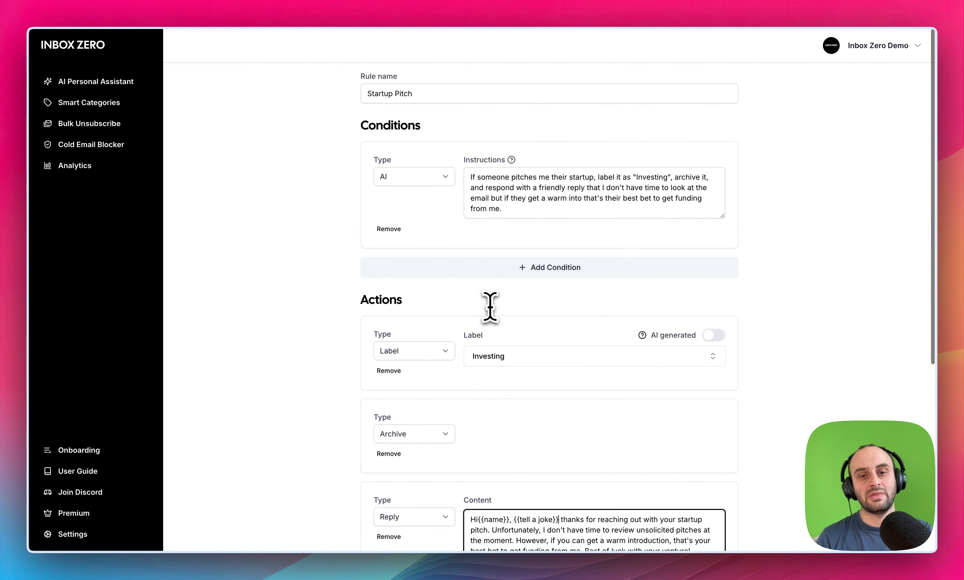
click(496, 266)
click(428, 287)
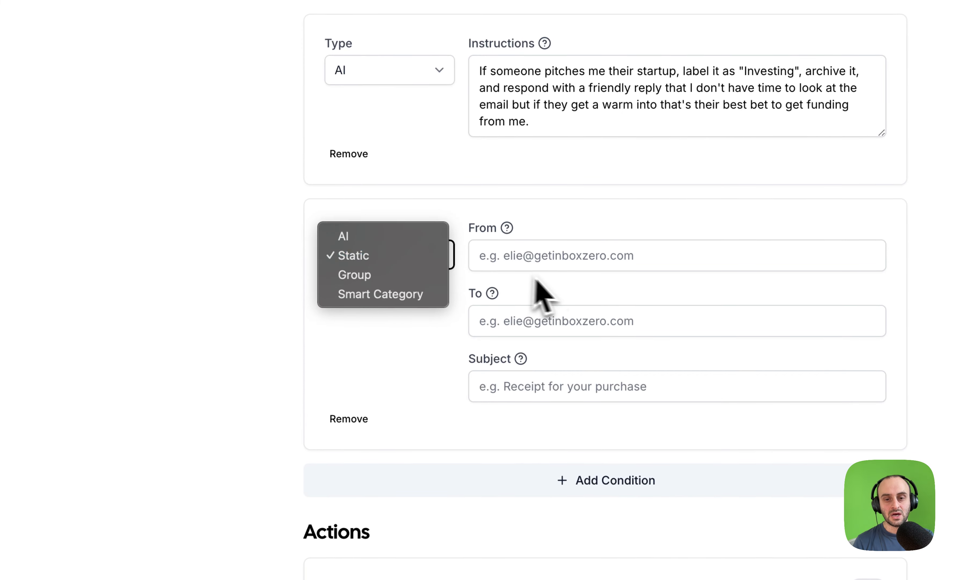
click(532, 277)
click(535, 276)
text(@getinboxzero.com)
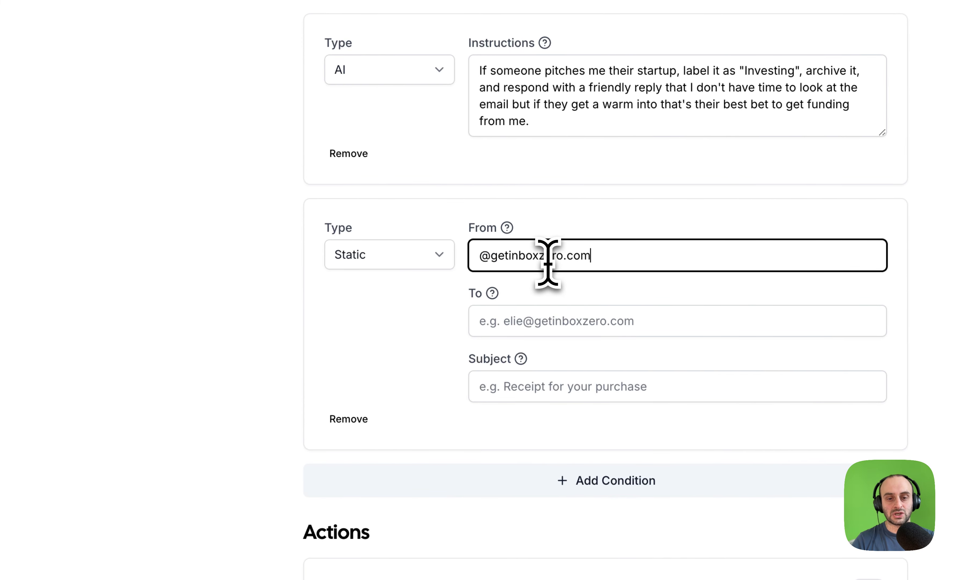
- Change the second condition's type to Group and review the other available condition types
click(447, 265)
click(430, 275)
click(418, 266)
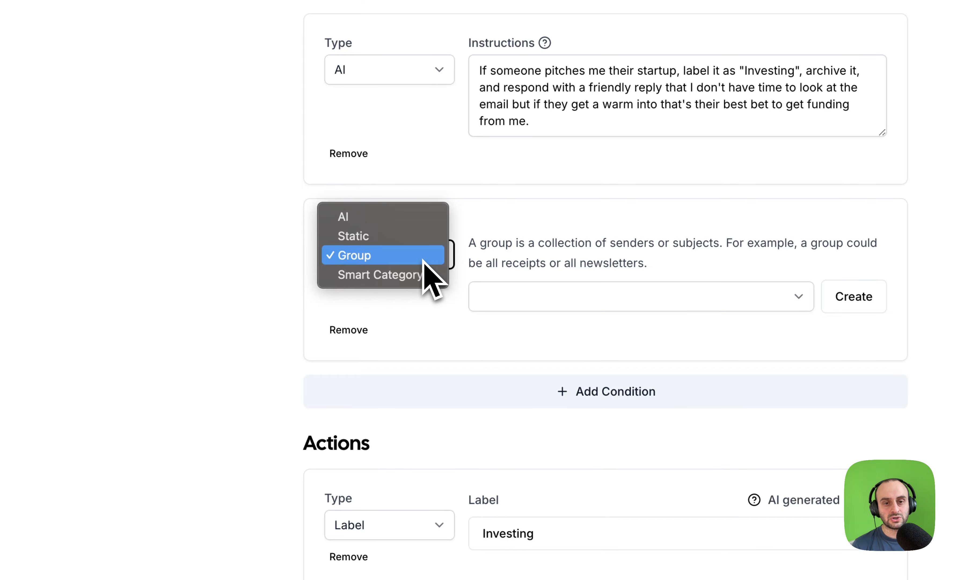
click(508, 257)
click(428, 263)
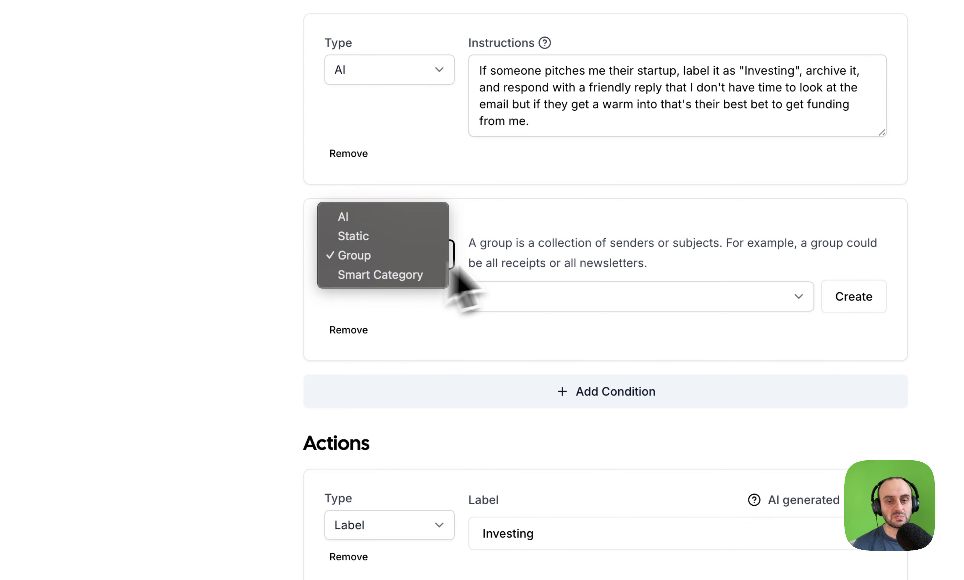
click(512, 259)
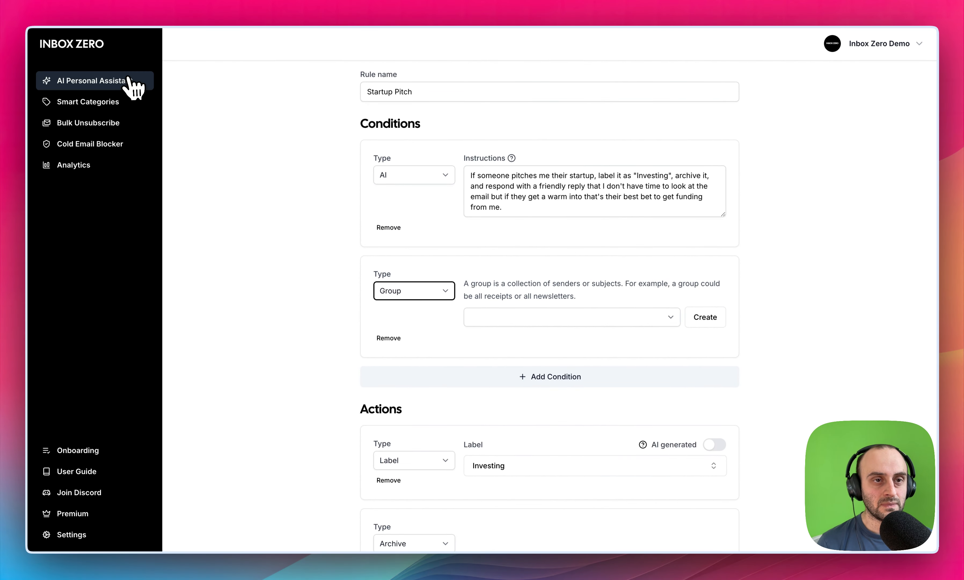
- Return to the assistant's email processing view and test the rules on the Google AI Studio welcome email and the "Bigger bundles" newsletter
click(129, 80)
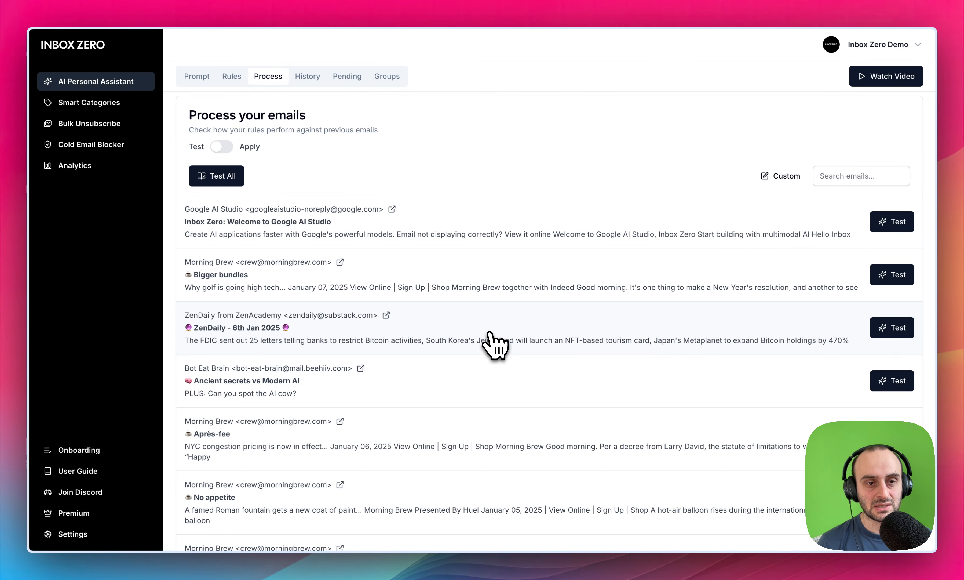
scroll(490, 333, down, 5)
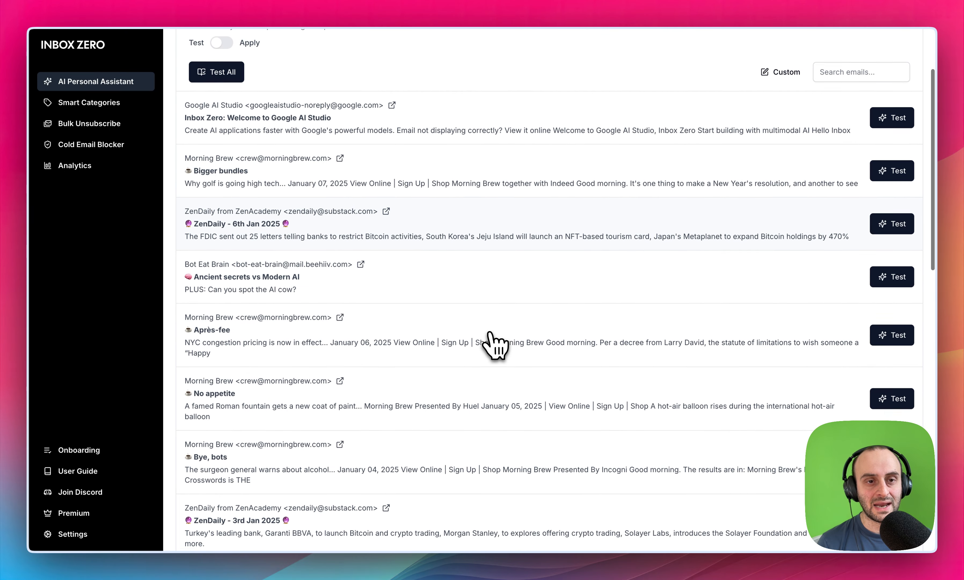
scroll(490, 333, up, 5)
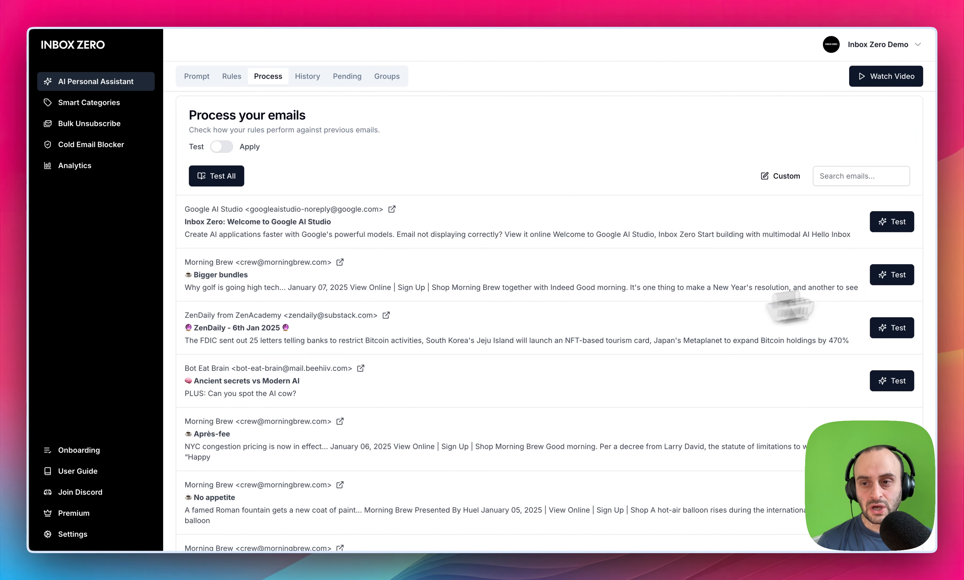
click(891, 224)
click(894, 275)
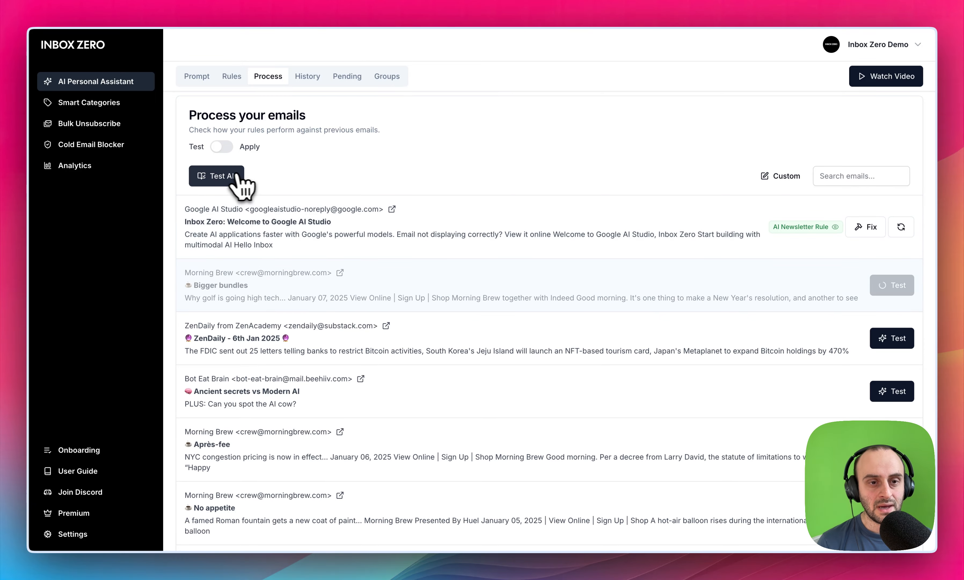
- Test the rules on all listed emails, check which rules match, and stop the run
click(225, 177)
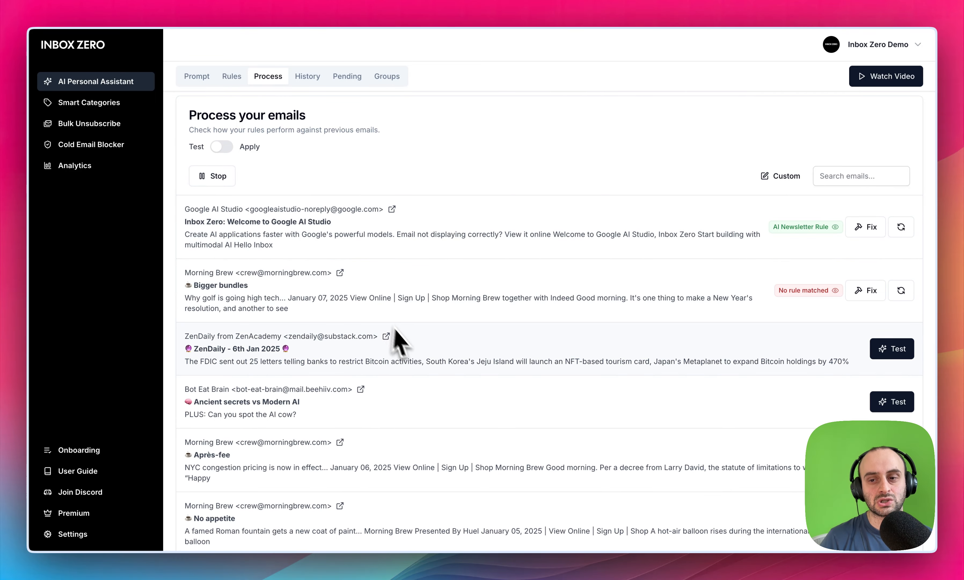
scroll(409, 350, down, 5)
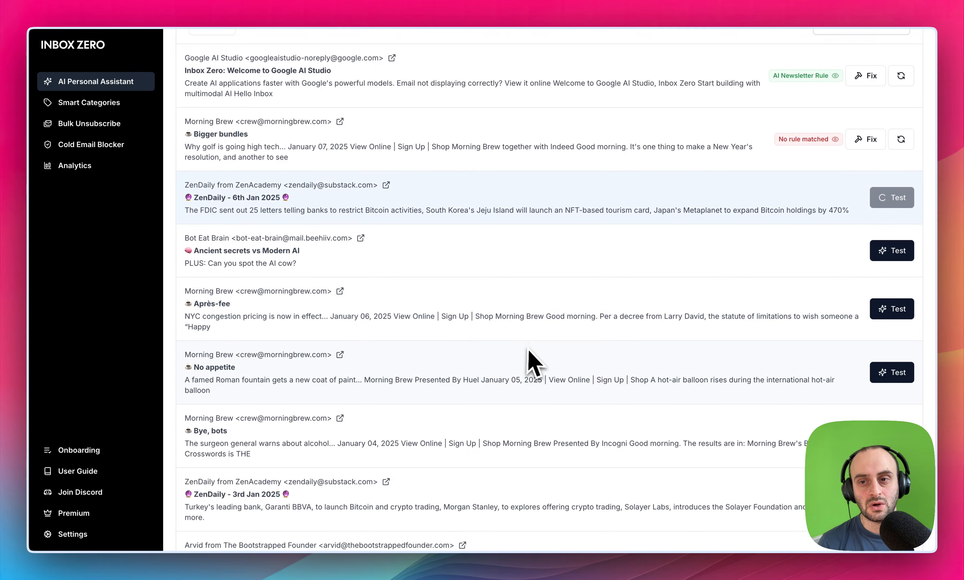
scroll(527, 362, down, 1)
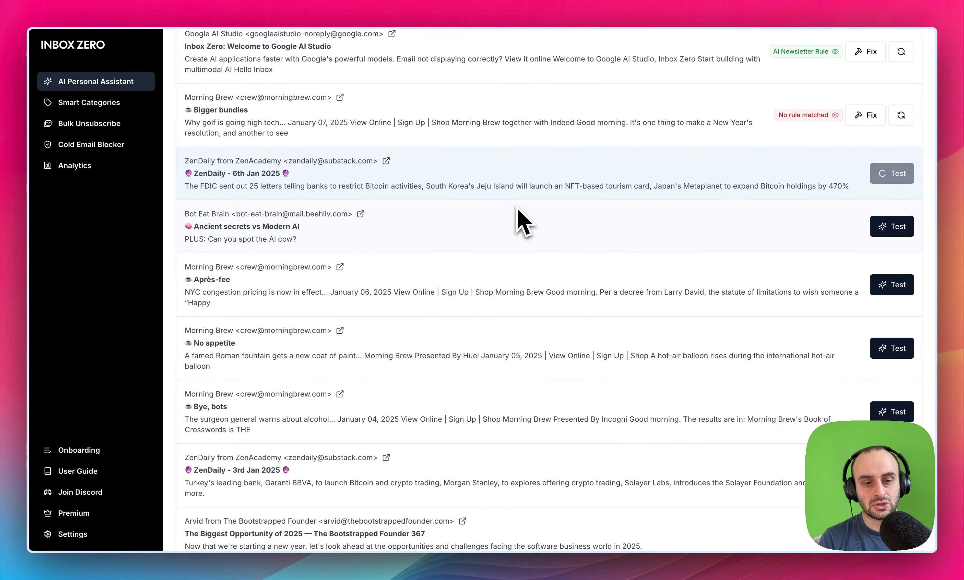
scroll(521, 251, down, 4)
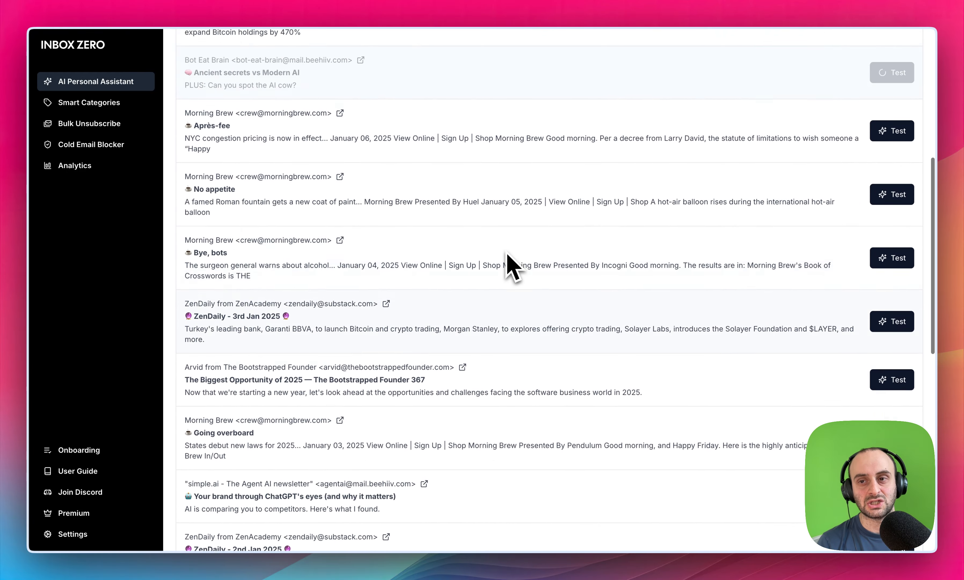
scroll(508, 254, up, 8)
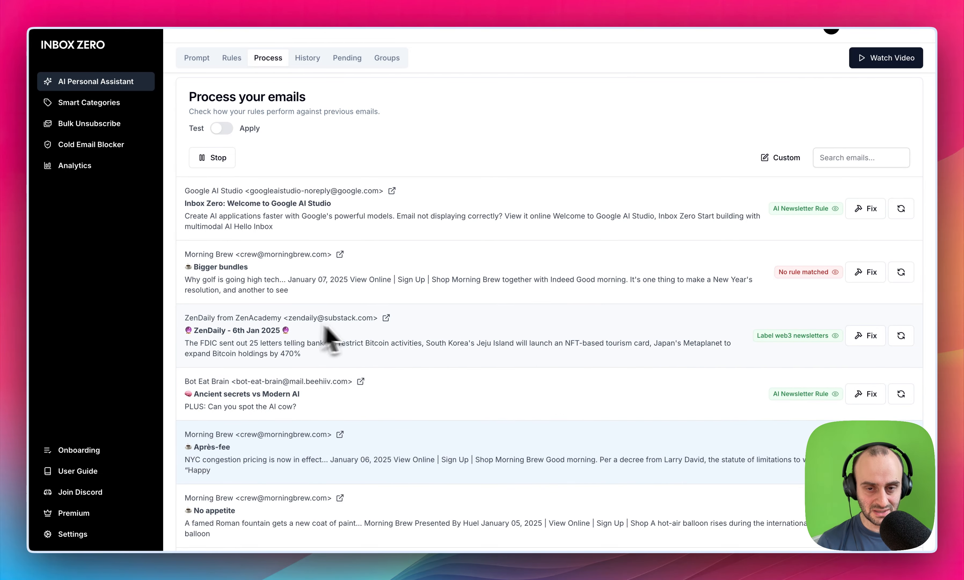
scroll(370, 344, down, 4)
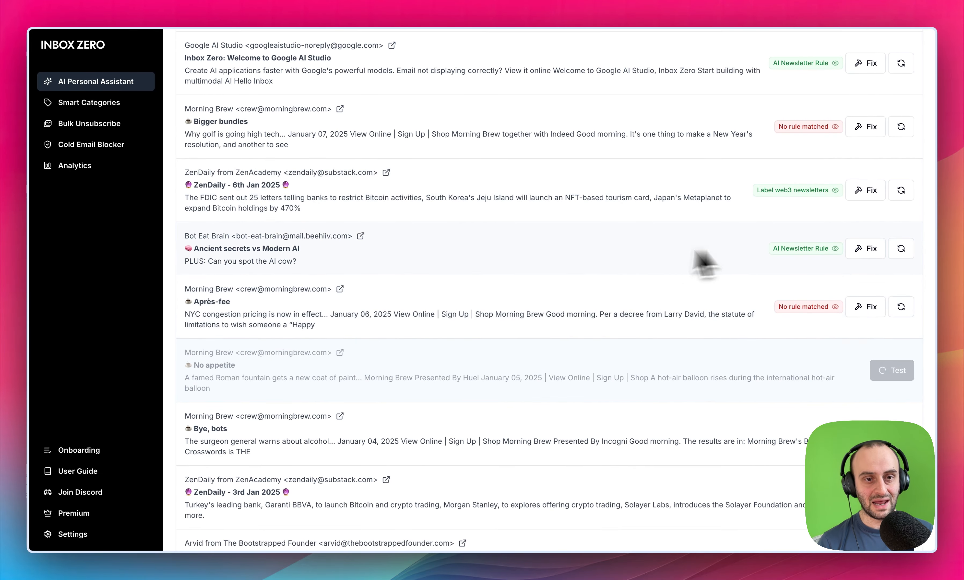
drag(198, 235, 252, 263)
scroll(281, 270, up, 5)
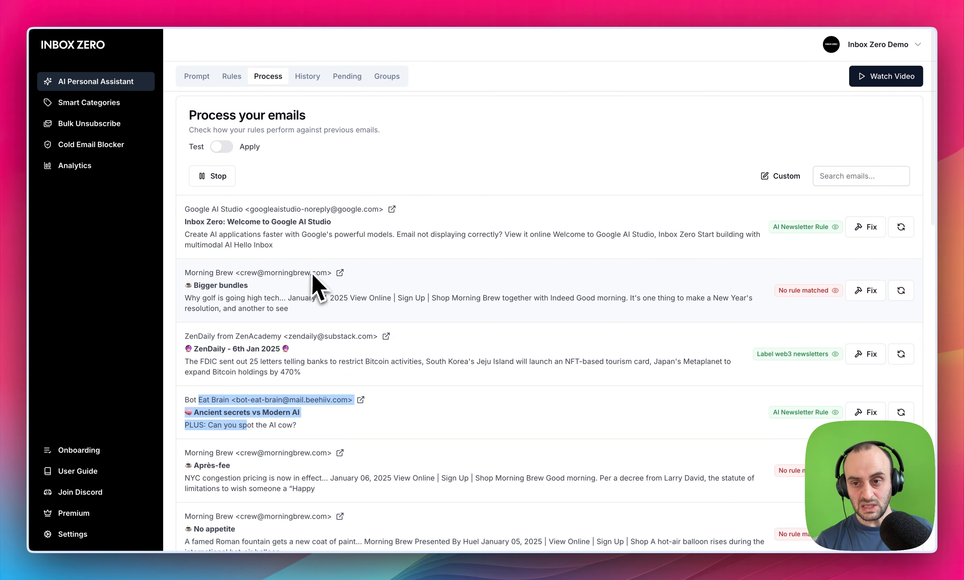
click(221, 178)
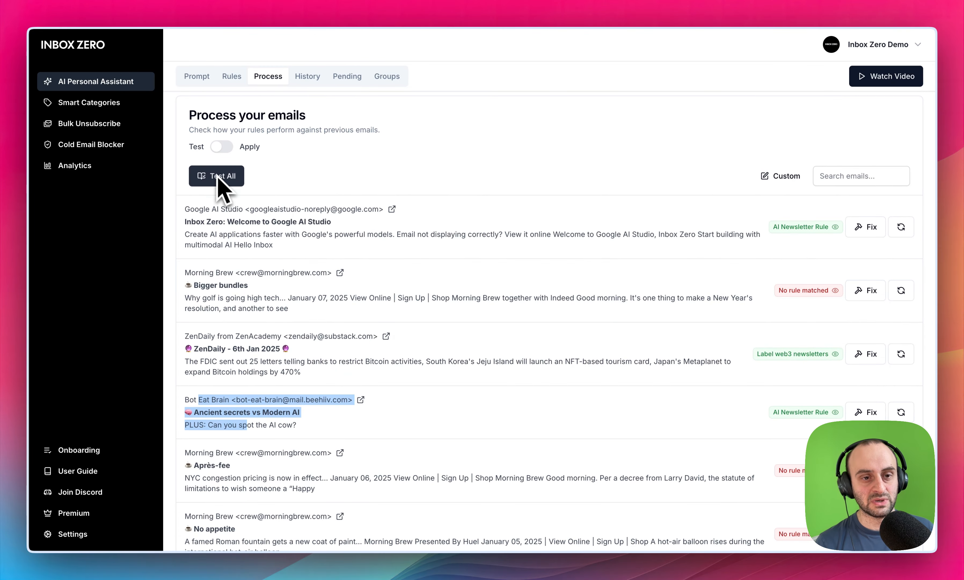
click(432, 176)
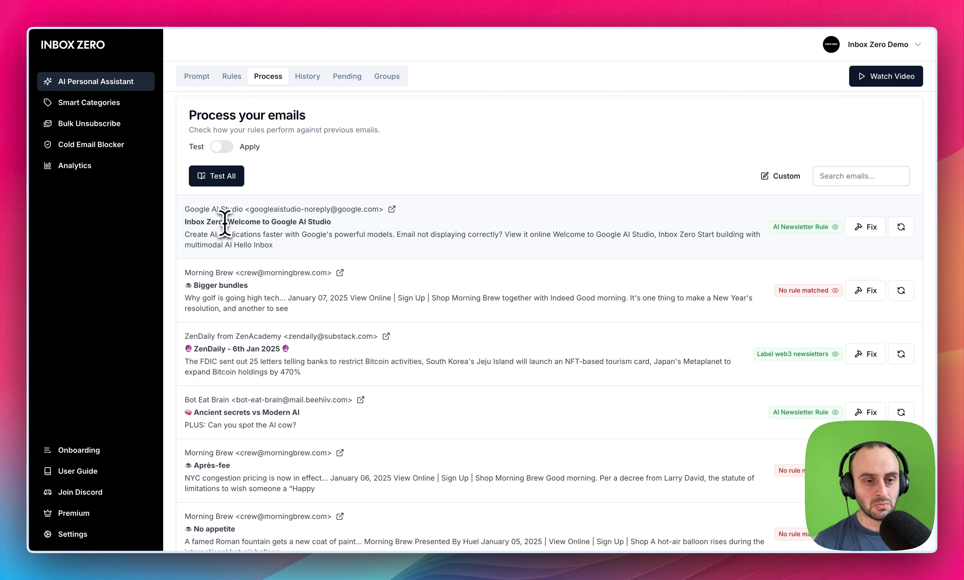
- Examine why the Google AI Studio welcome email matched the AI Newsletter Rule, reading the rule's label and stated reason
drag(225, 222, 282, 222)
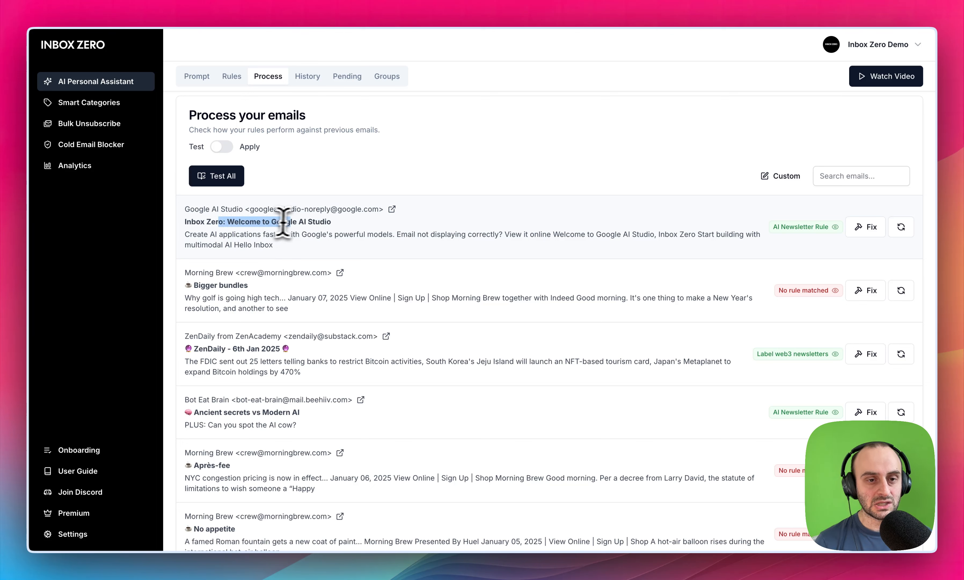
click(332, 221)
mouse_move(806, 226)
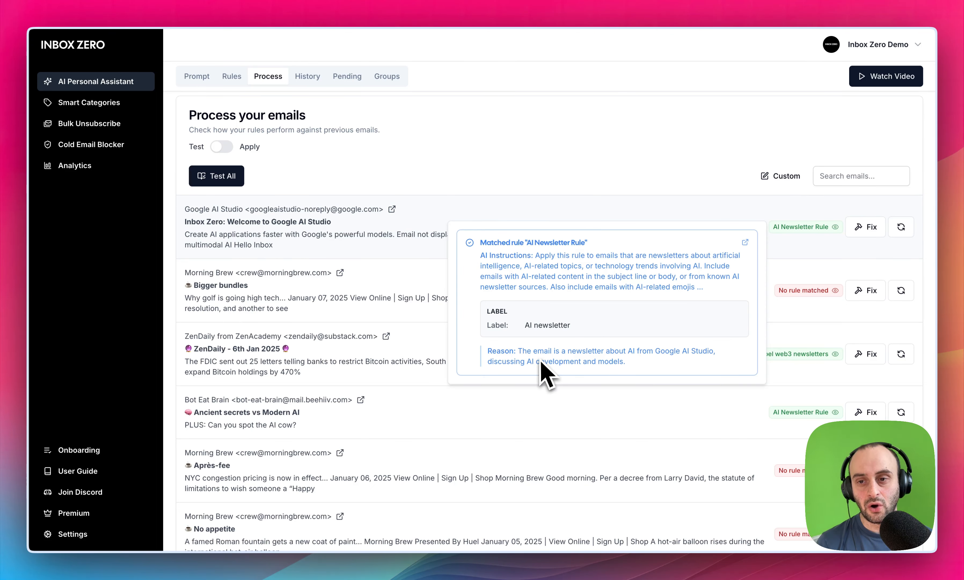
drag(518, 354, 618, 360)
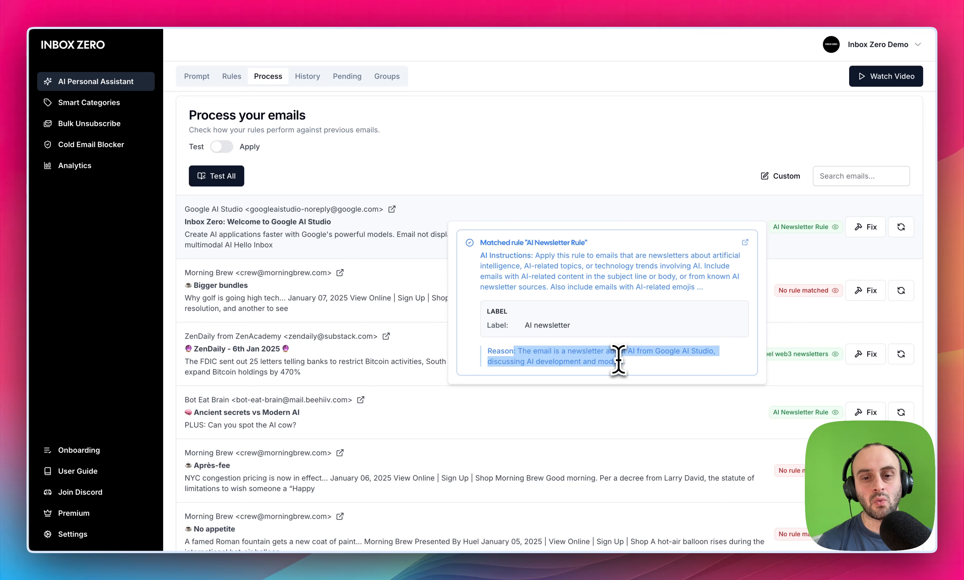
click(586, 361)
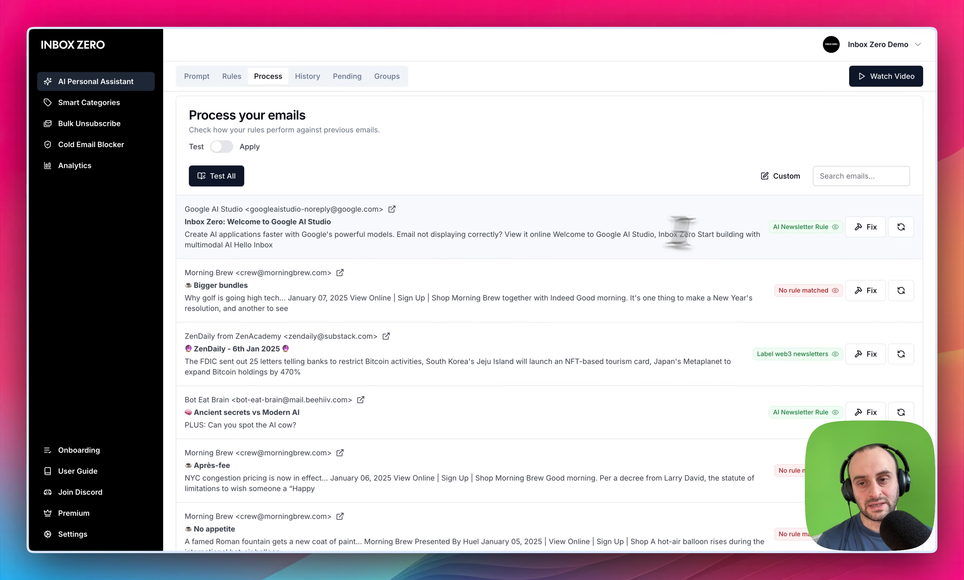
- Fix the Google AI Studio email's match by choosing None as the expected rule, accept the suggested AI Newsletter Rule wording, and check the rerun's reason
click(871, 228)
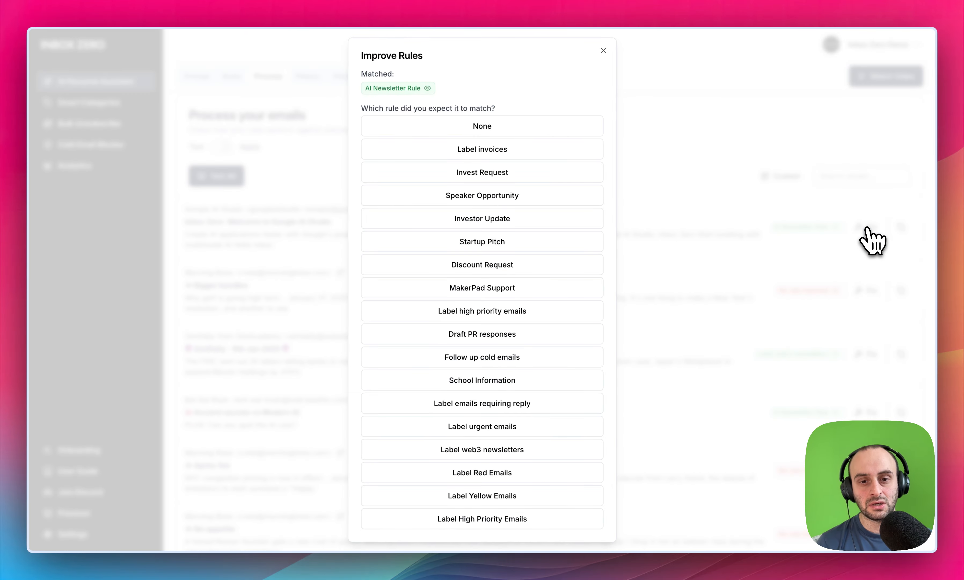
click(493, 134)
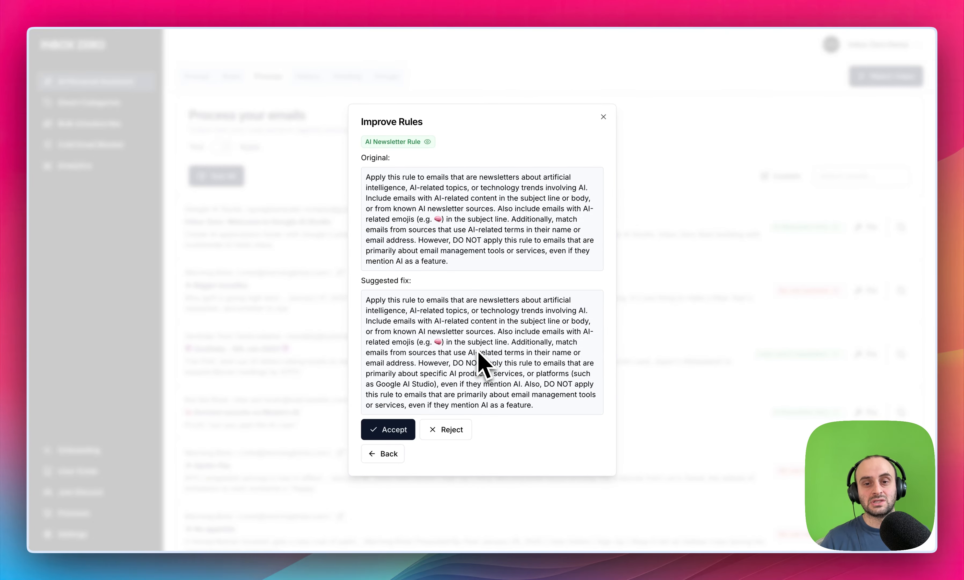
drag(460, 188, 481, 298)
click(481, 299)
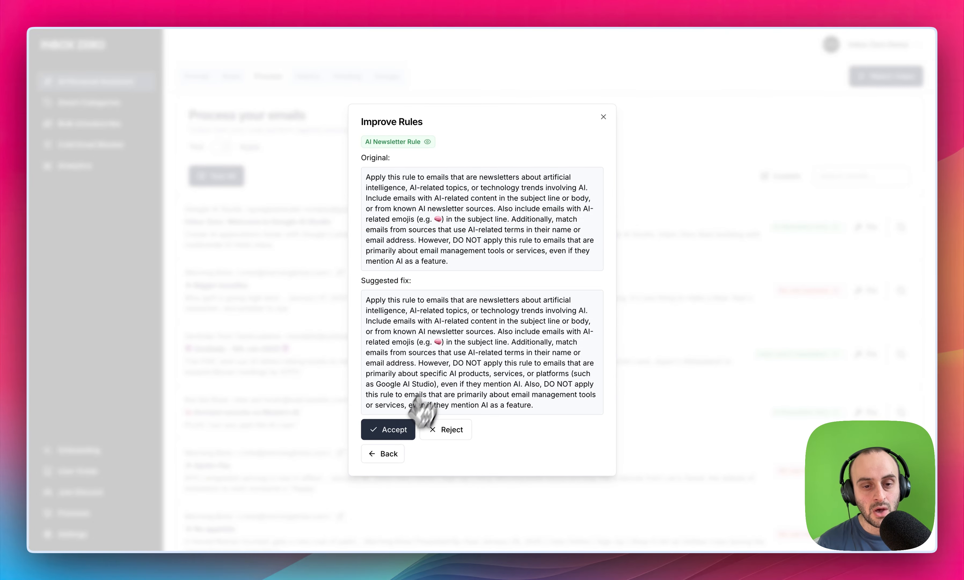
click(394, 429)
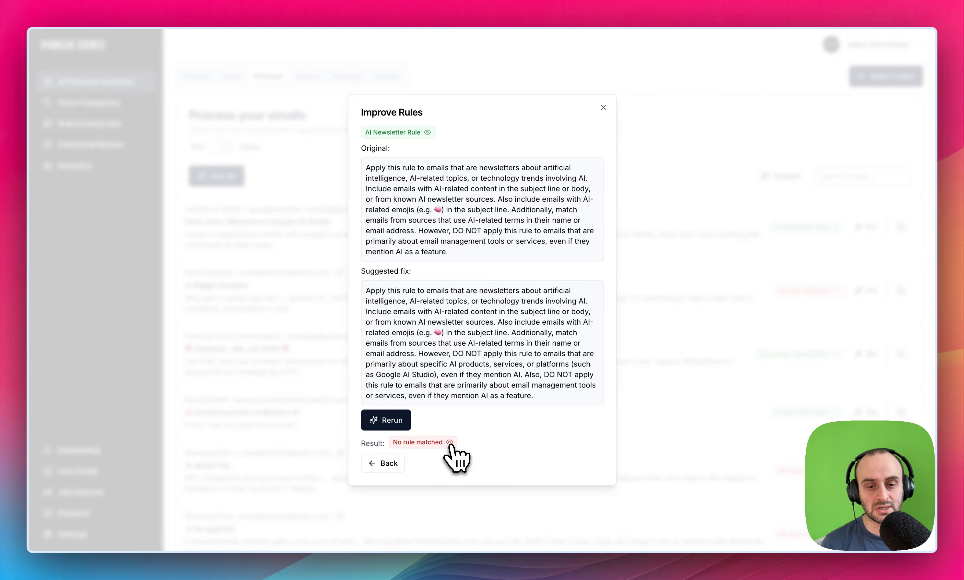
mouse_move(450, 445)
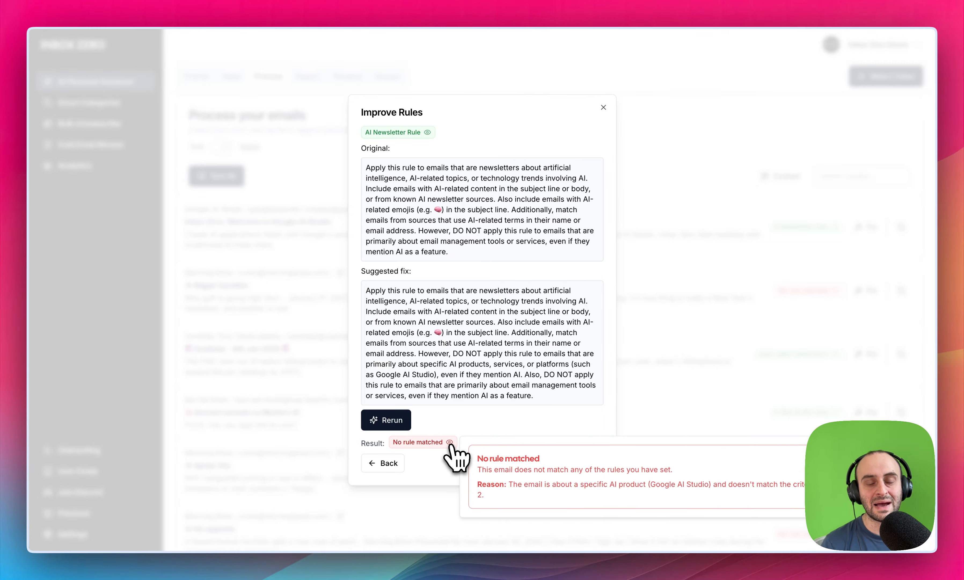
click(673, 274)
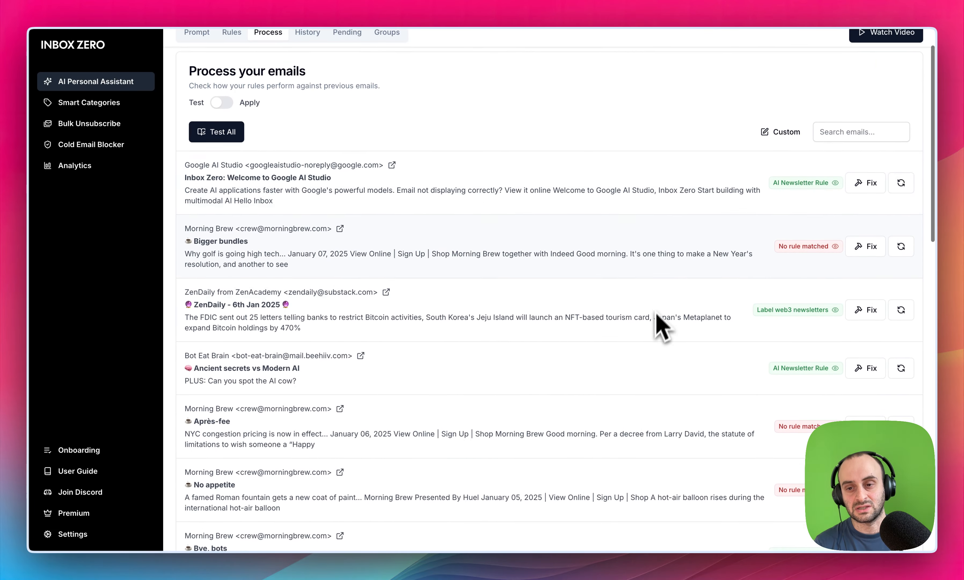
- Retest the rules on the Morning Brew "Bye, bots" email
scroll(661, 323, down, 8)
scroll(653, 324, down, 2)
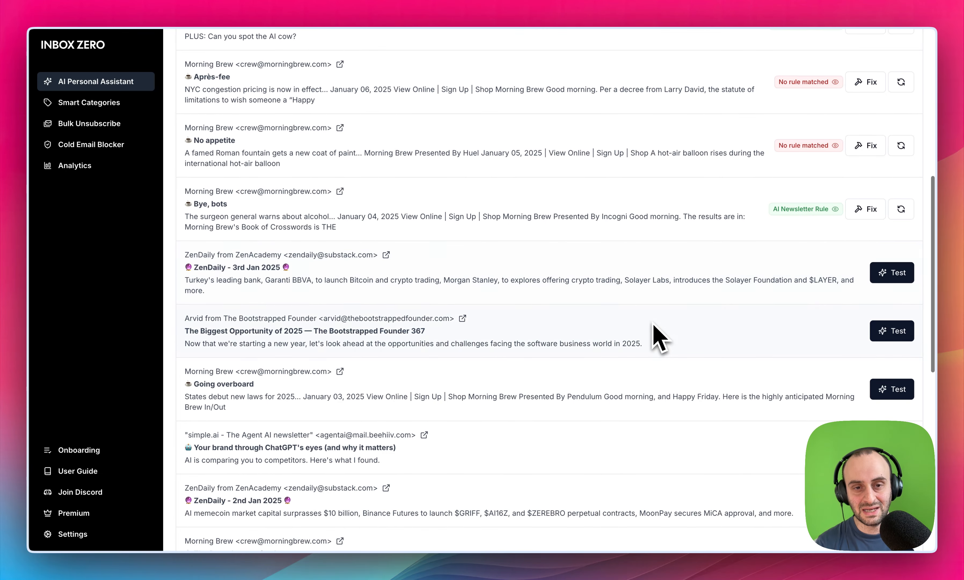
click(900, 211)
scroll(673, 277, down, 1)
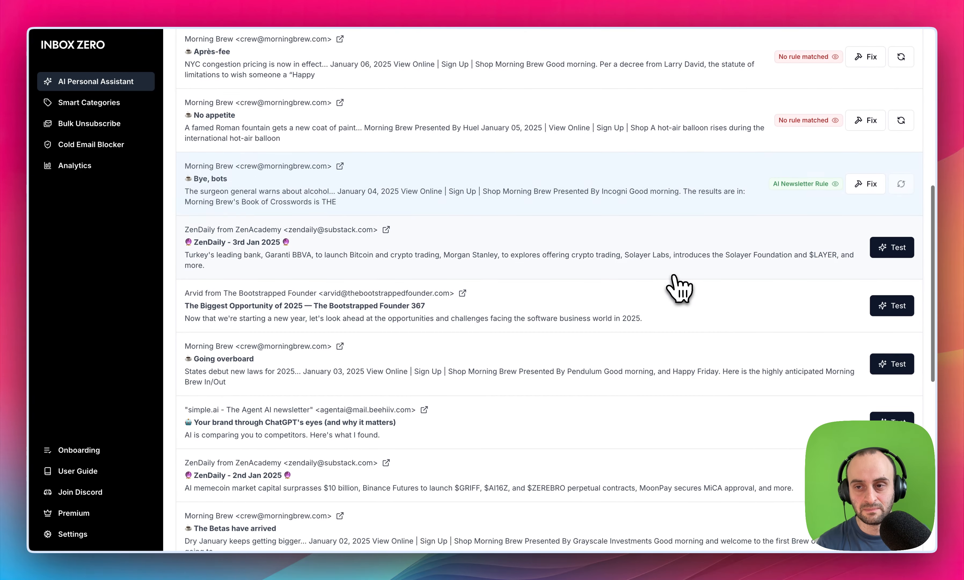
- Switch email processing from Test to Apply mode and look through the previous emails available to run
scroll(675, 287, up, 10)
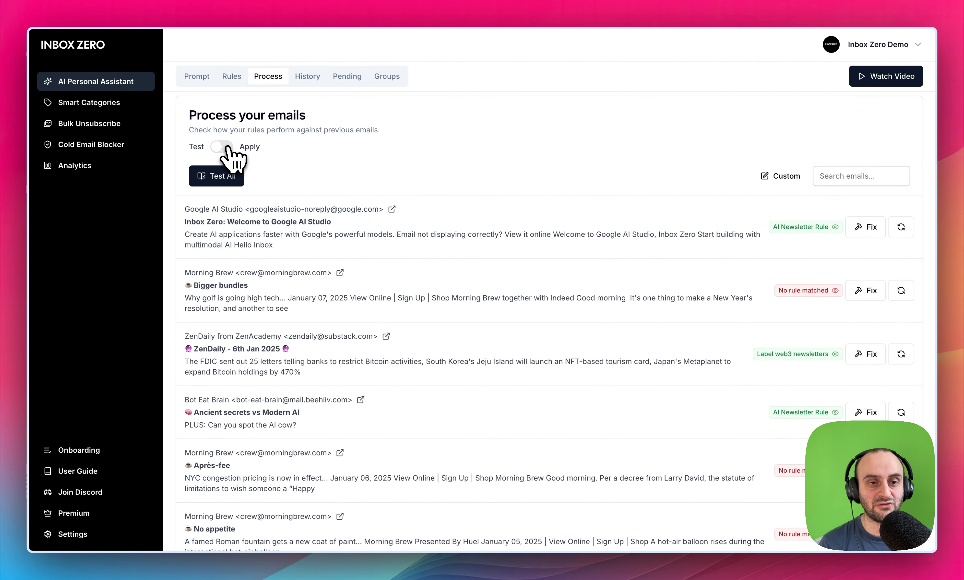
click(222, 147)
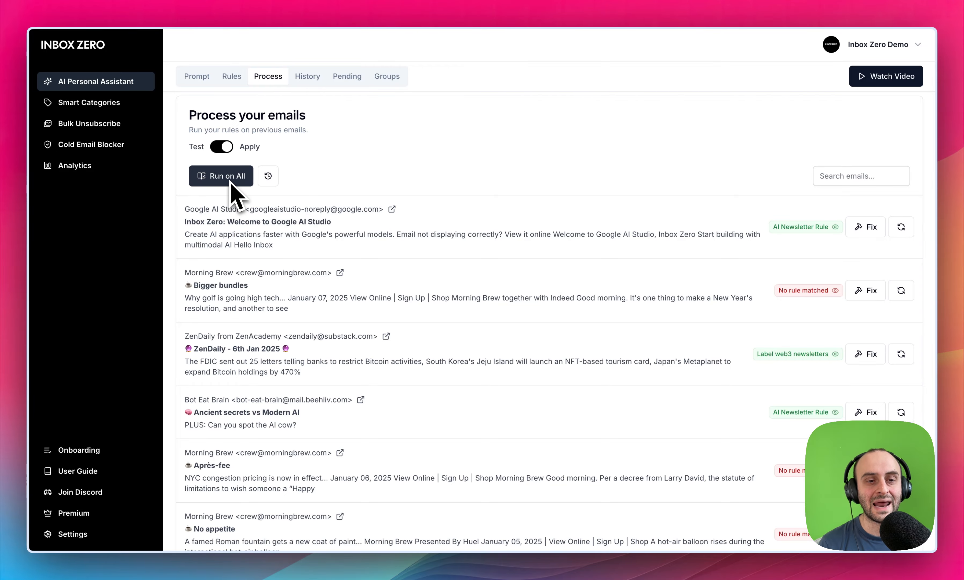
scroll(383, 337, down, 12)
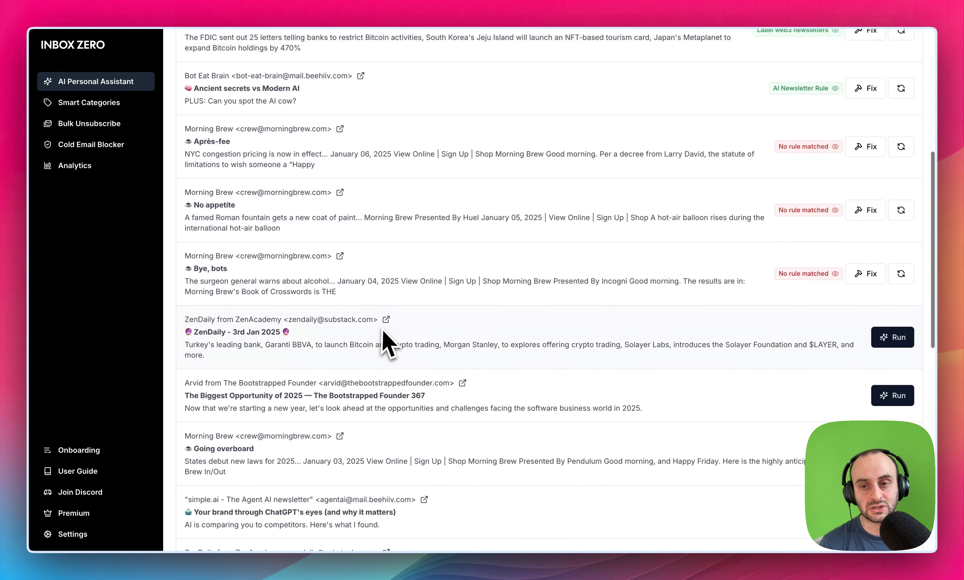
scroll(383, 337, down, 8)
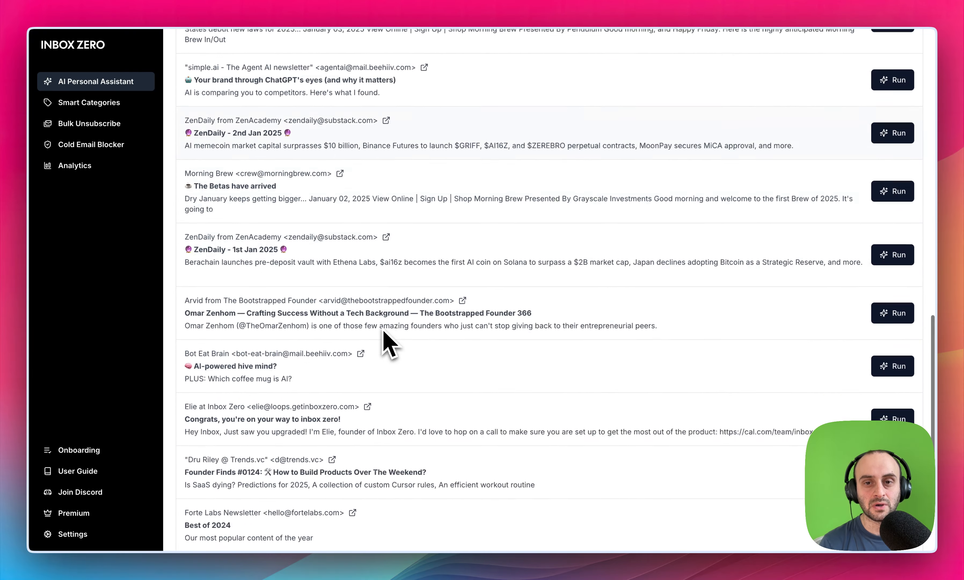
scroll(383, 338, up, 20)
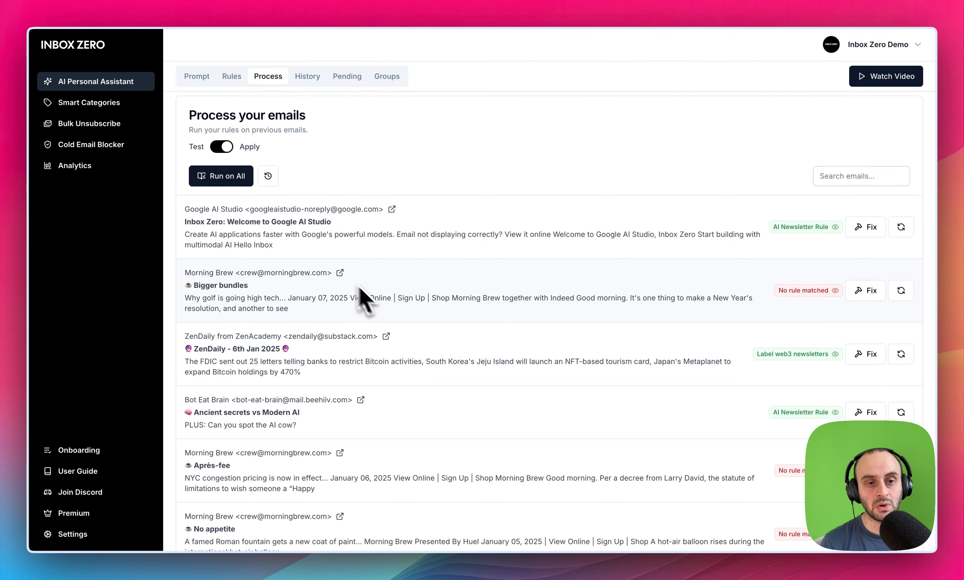
scroll(306, 312, down, 15)
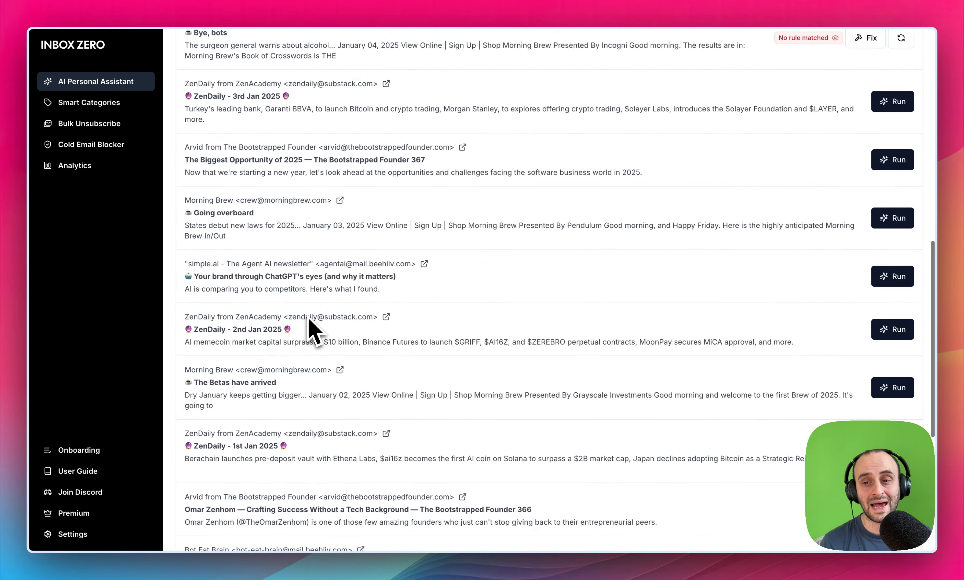
scroll(313, 325, up, 15)
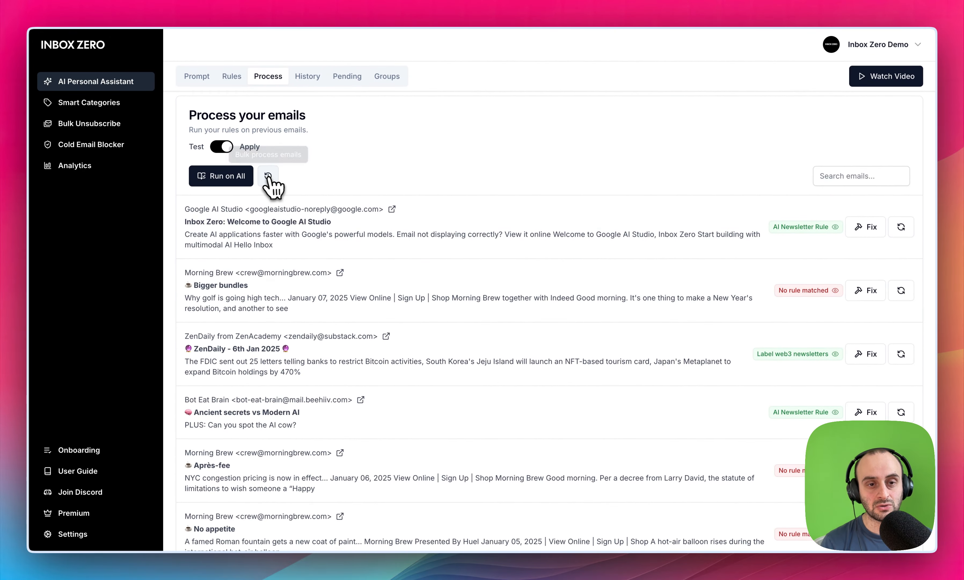
- Set January 1st, 2025 as the start date for bulk processing existing inbox emails, and close the dialog without processing
click(273, 183)
click(408, 295)
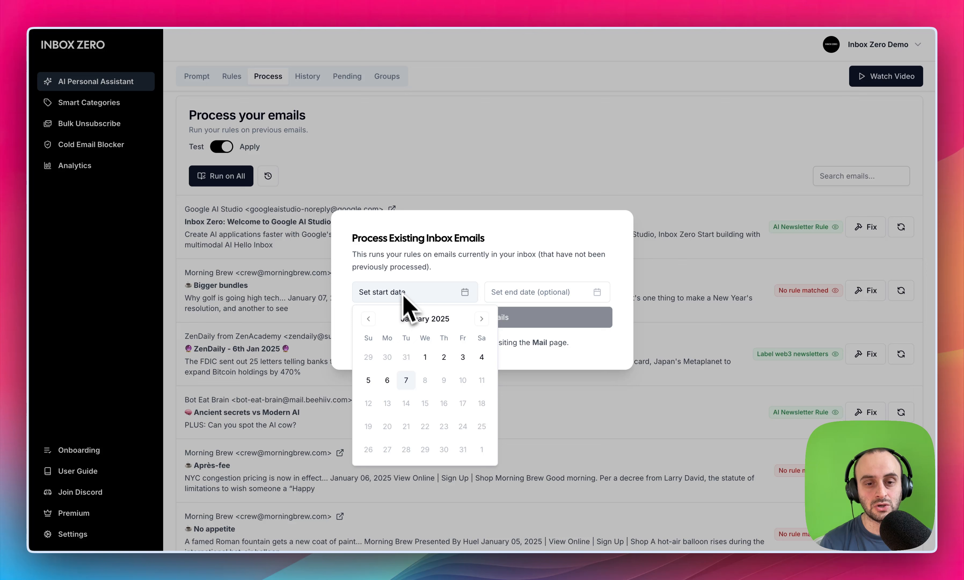
click(425, 357)
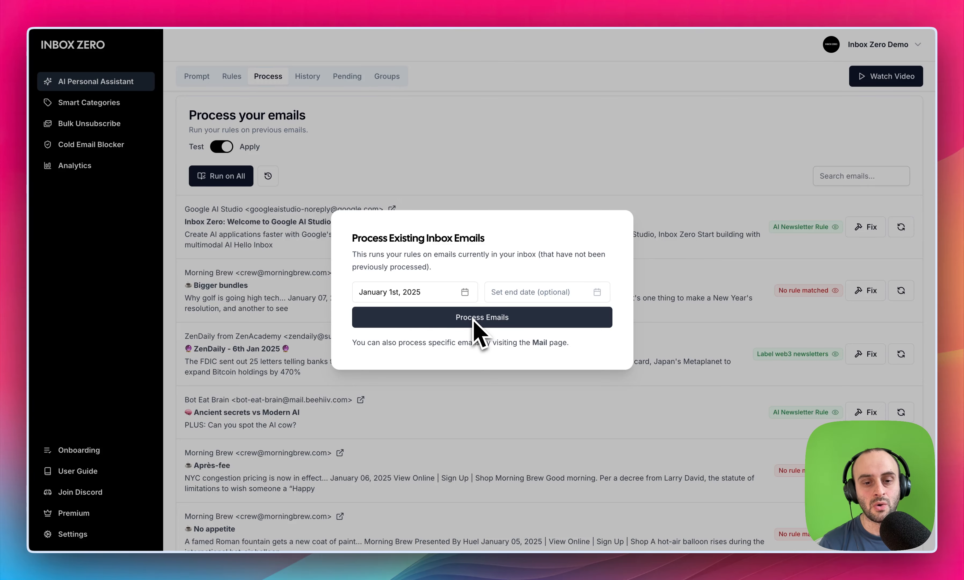
click(437, 180)
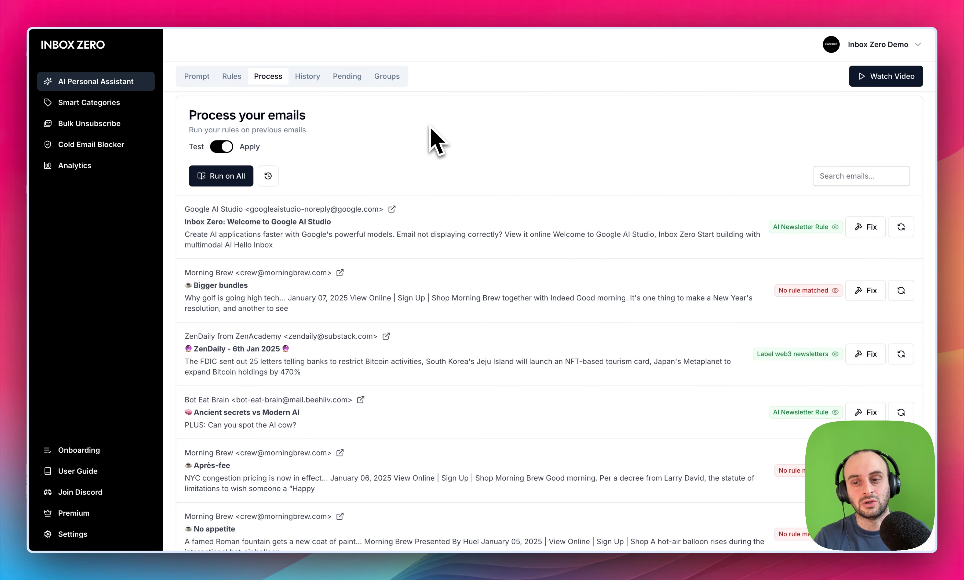
click(268, 176)
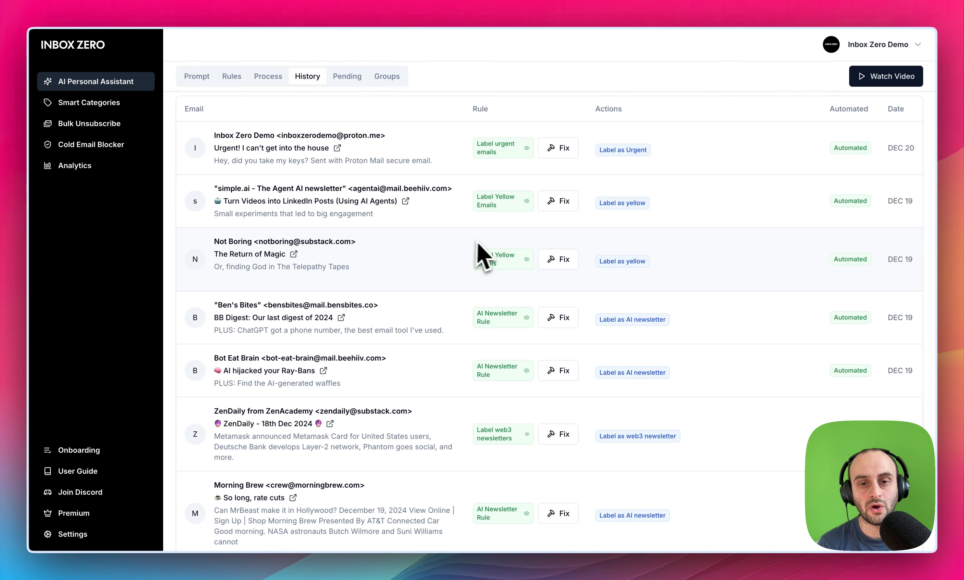
- Look through the history of emails processed by the rules, and select all emails in the pending list
scroll(426, 270, down, 2)
scroll(422, 284, up, 2)
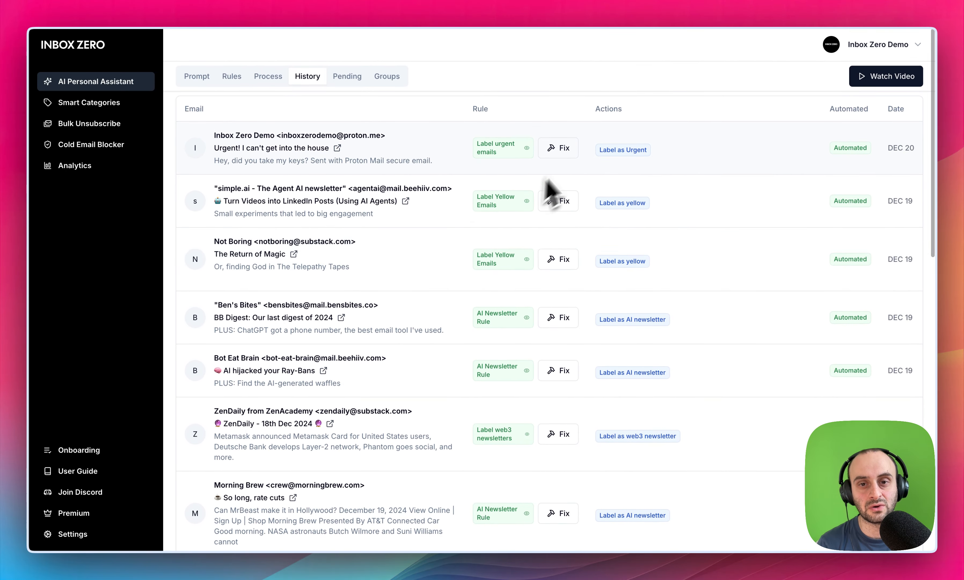
click(353, 76)
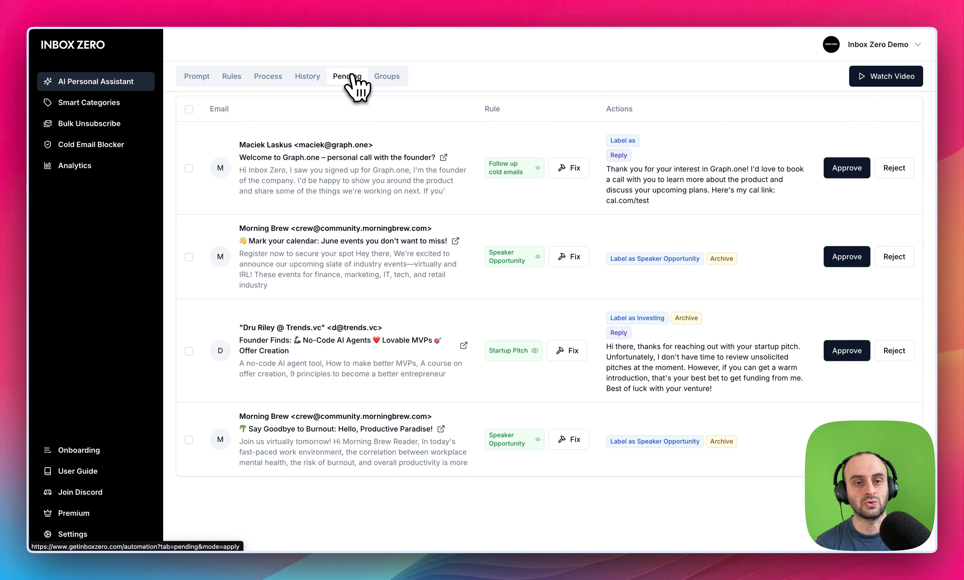
click(189, 110)
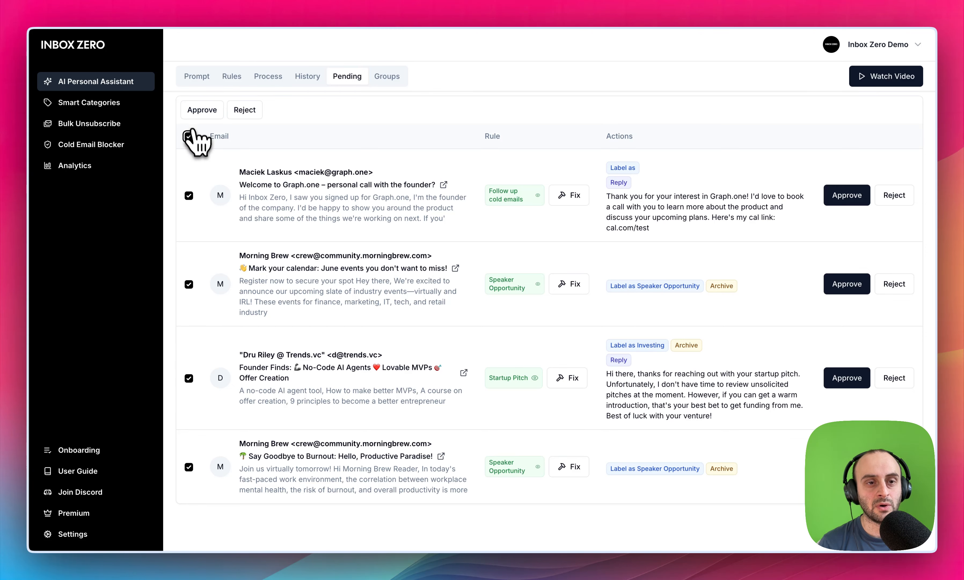
- Clear the selection of the pending emails, and turn on automation for the Draft PR responses rule
click(189, 136)
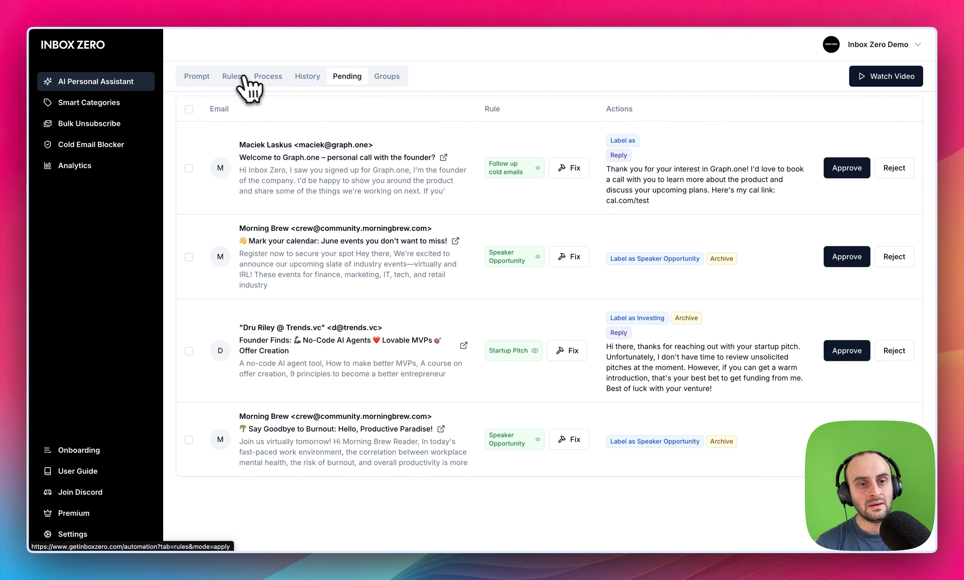
click(235, 78)
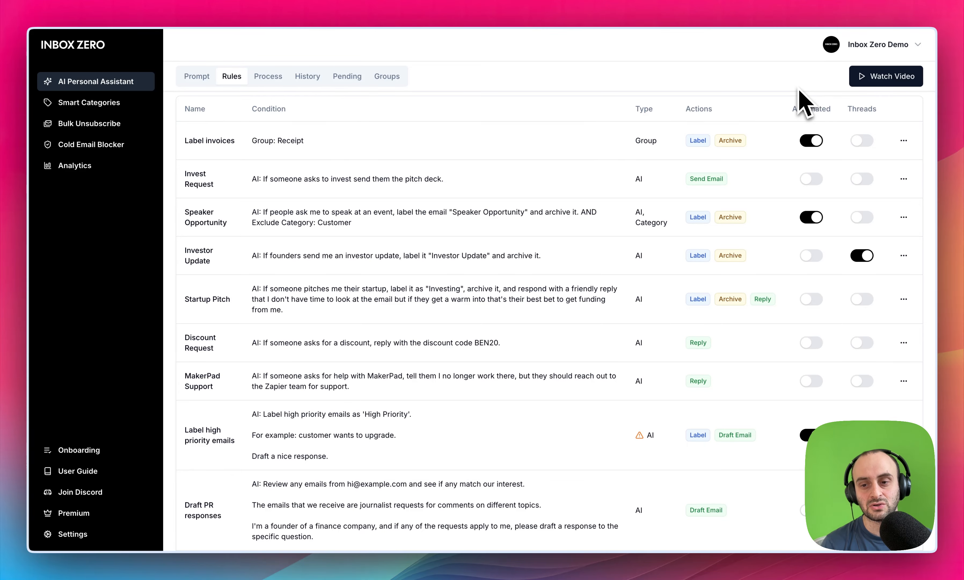
scroll(807, 313, down, 3)
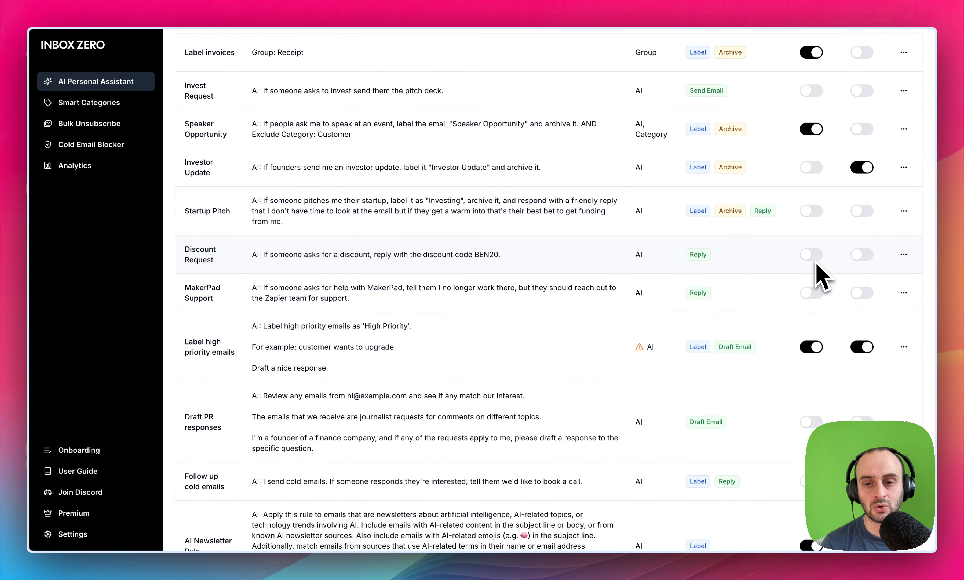
scroll(820, 276, down, 3)
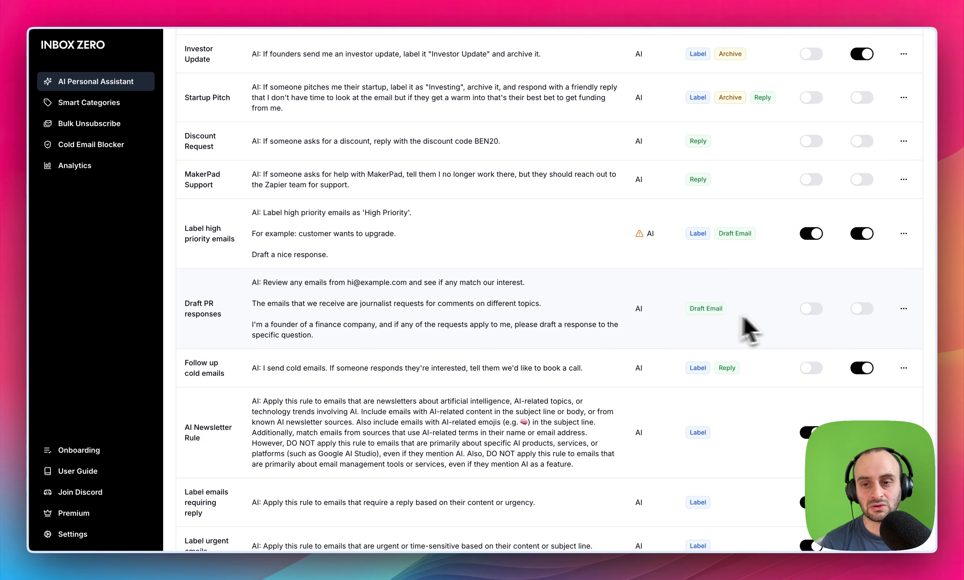
click(810, 309)
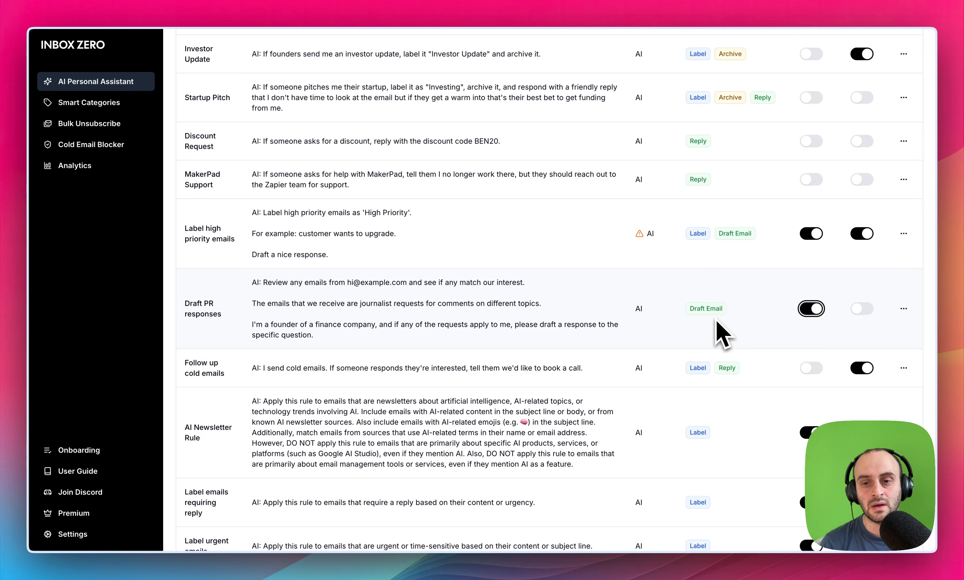
triple_click(703, 309)
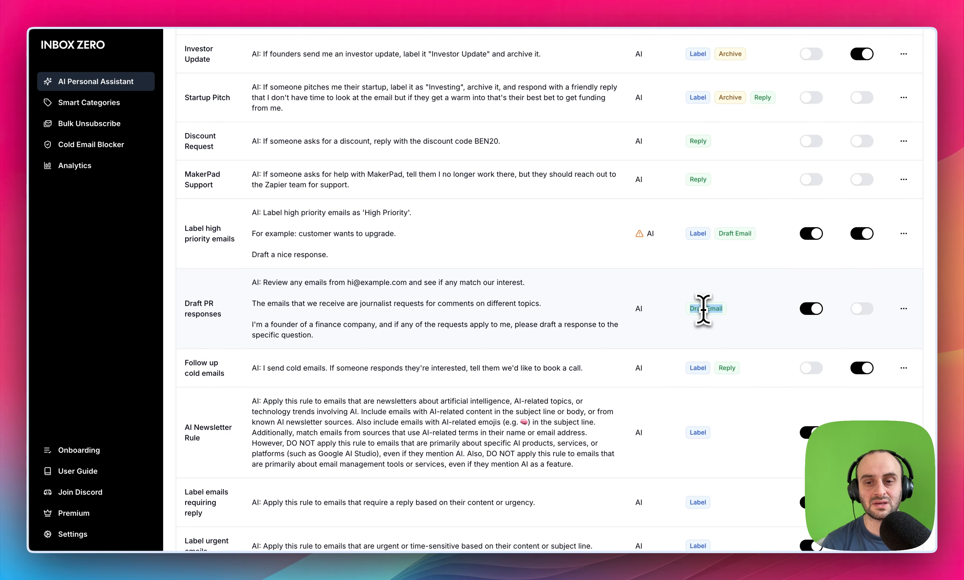
click(703, 309)
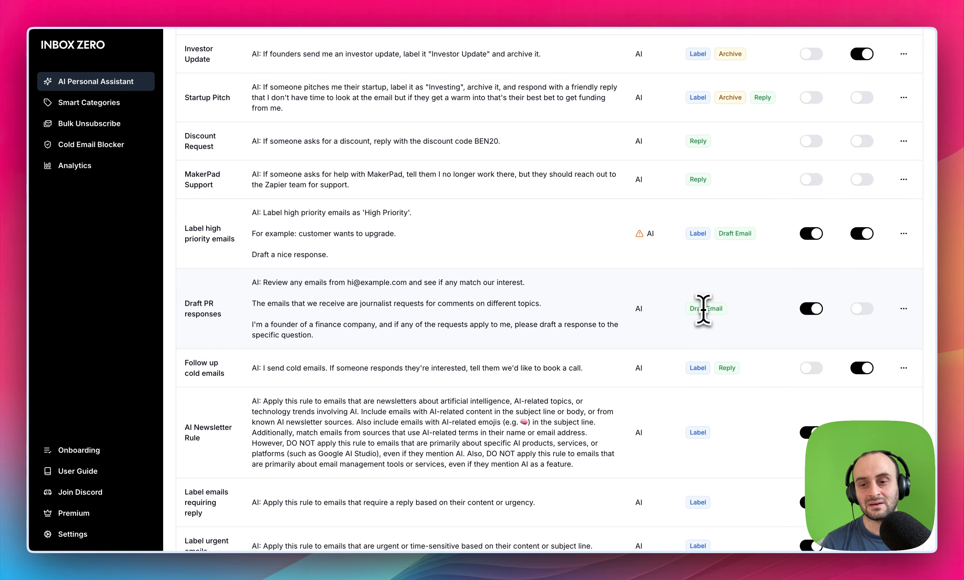
- Open the Newsletters group and look through the senders it contains
scroll(703, 309, up, 5)
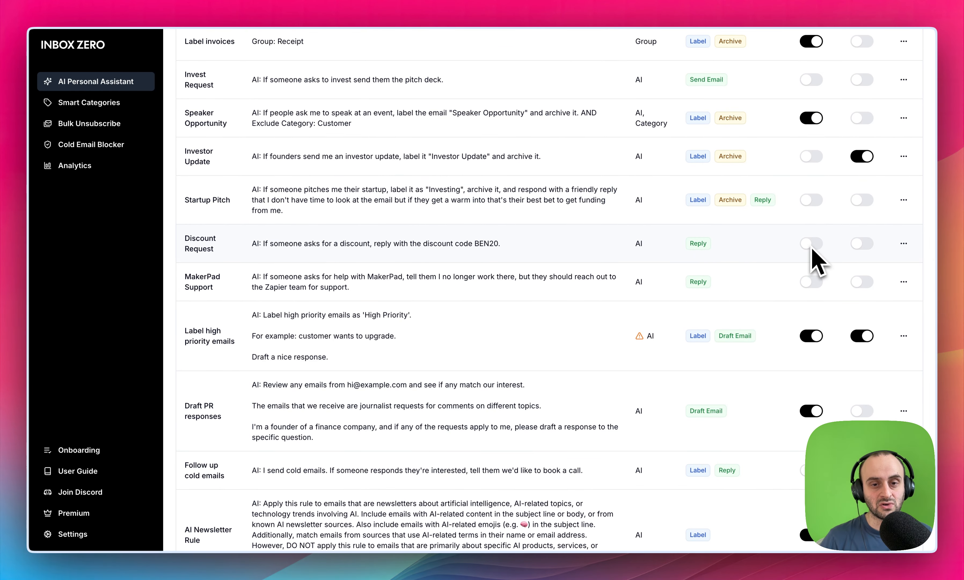
scroll(812, 258, up, 2)
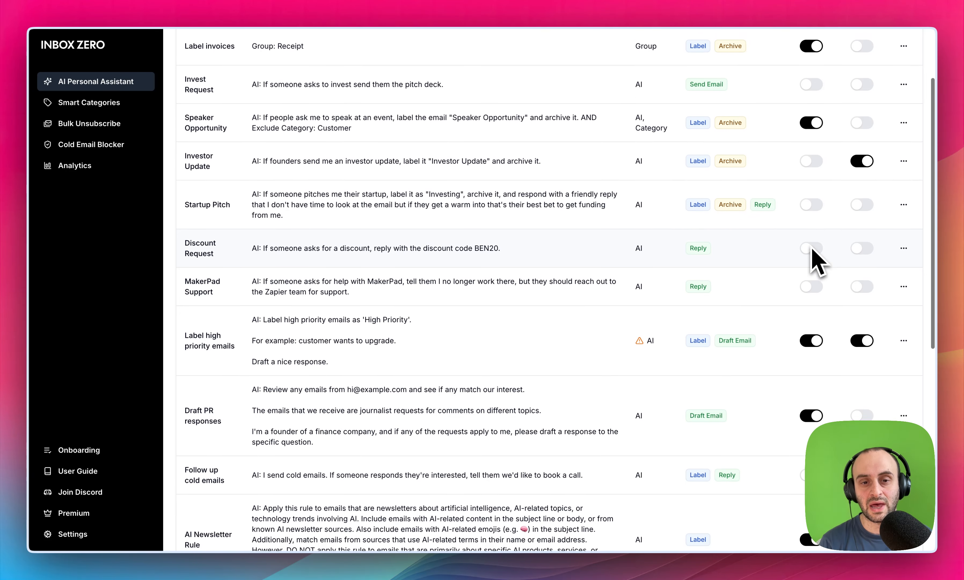
scroll(736, 317, up, 4)
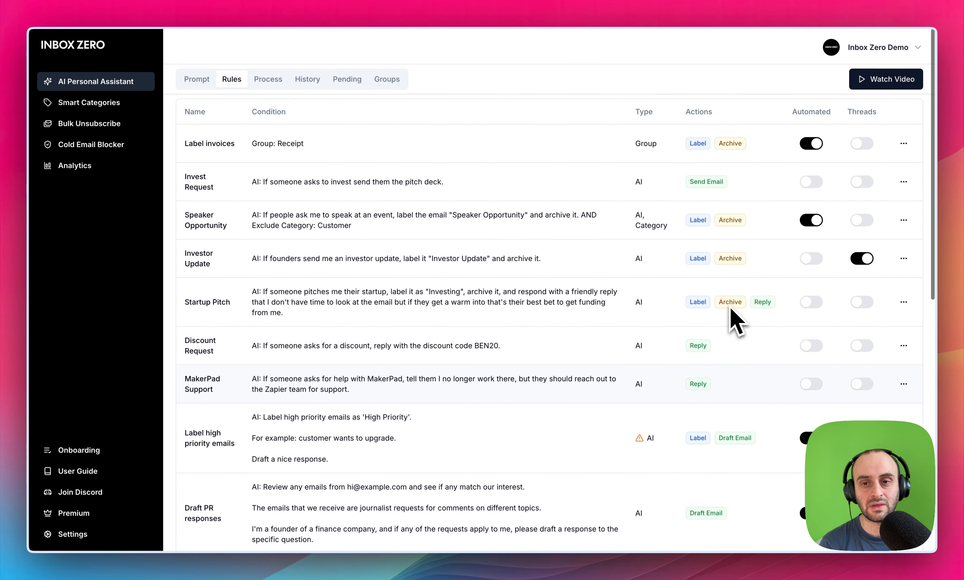
click(393, 77)
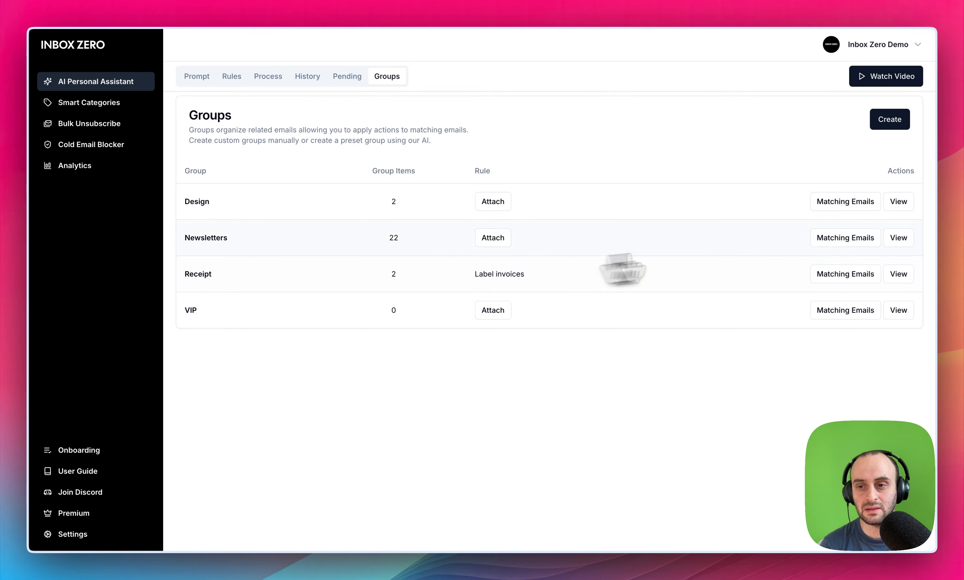
click(899, 238)
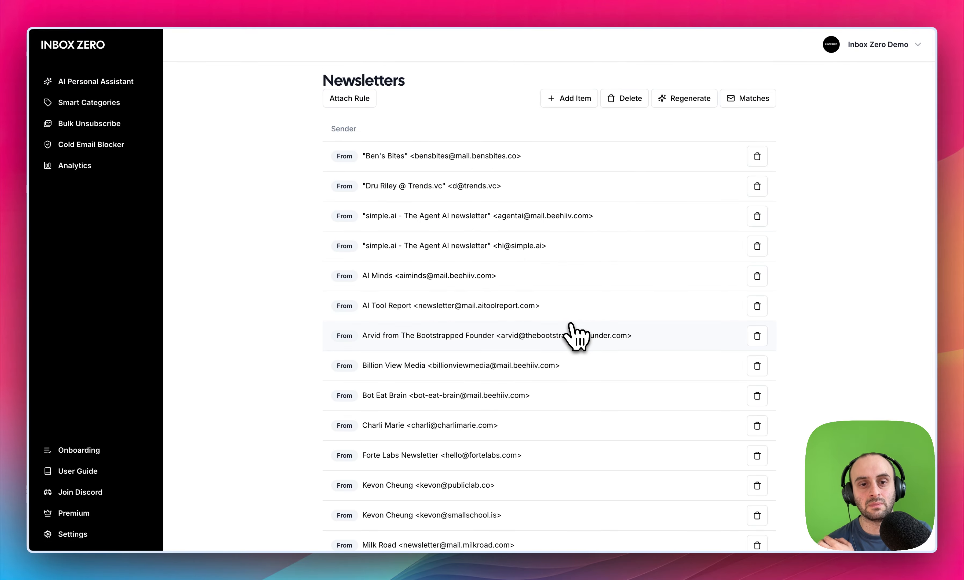
scroll(506, 247, down, 6)
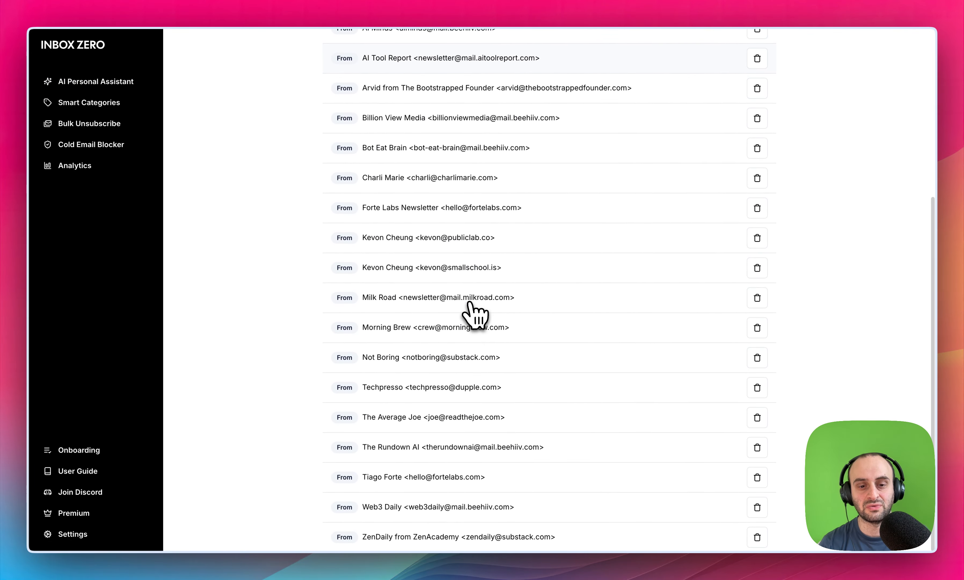
drag(463, 169, 502, 377)
scroll(500, 373, up, 6)
click(476, 270)
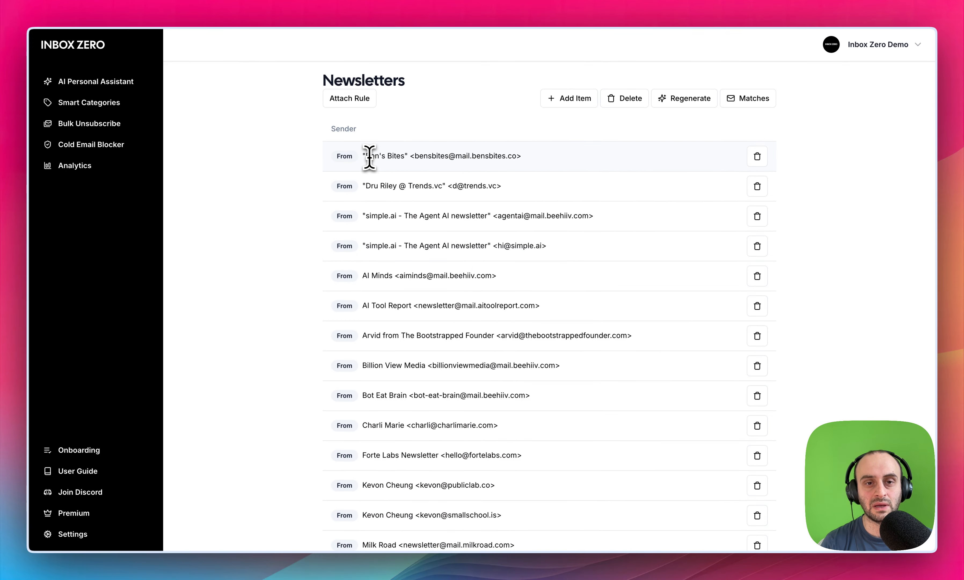
drag(370, 156, 429, 309)
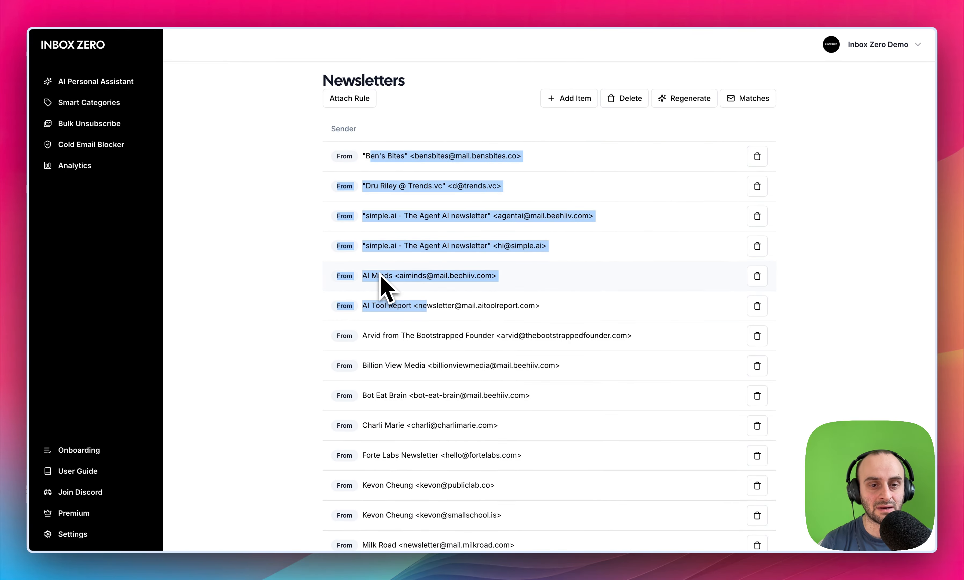
click(391, 309)
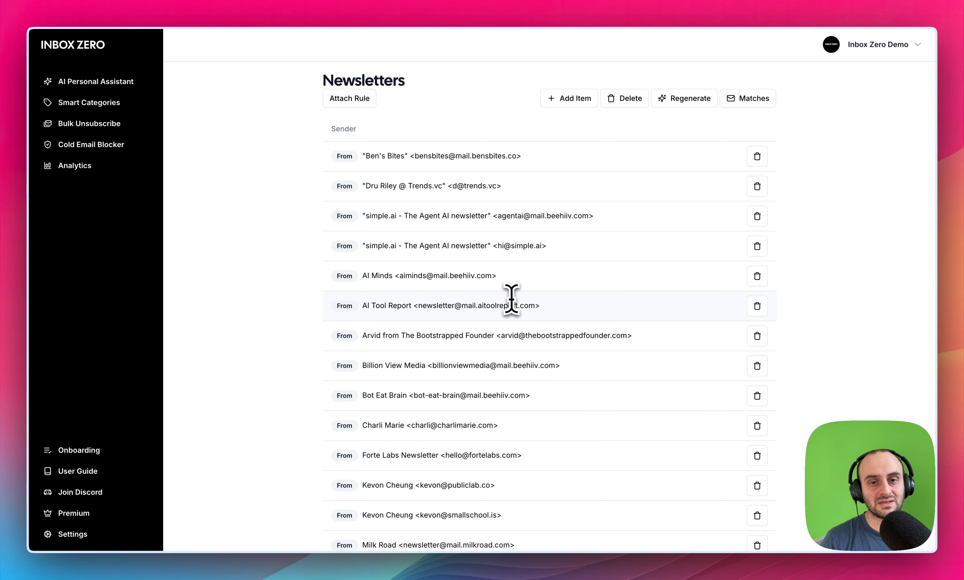
- View the subject items of the Receipt group, and return to the list of groups
key(super+bracketleft)
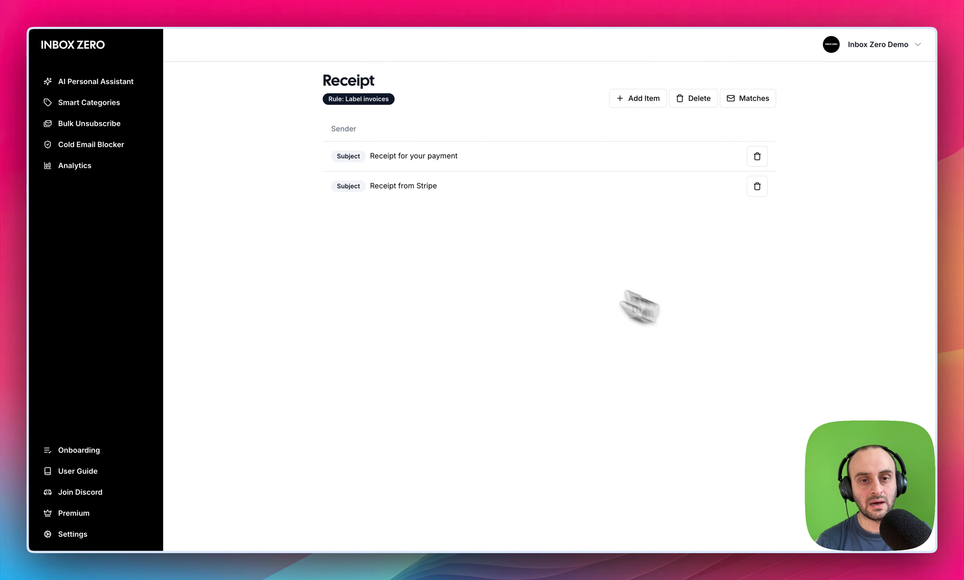
drag(362, 157, 459, 160)
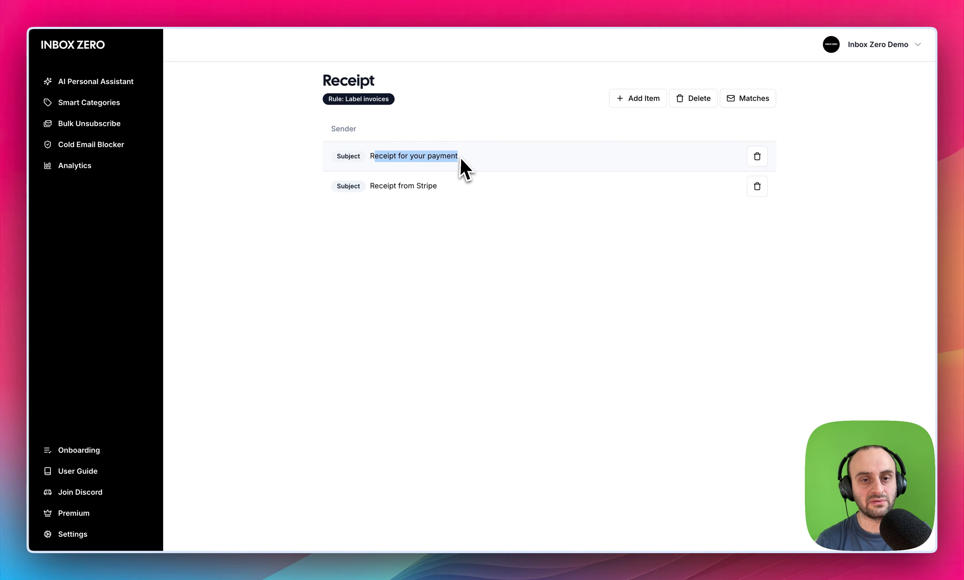
drag(387, 186, 443, 188)
key(super+bracketleft)
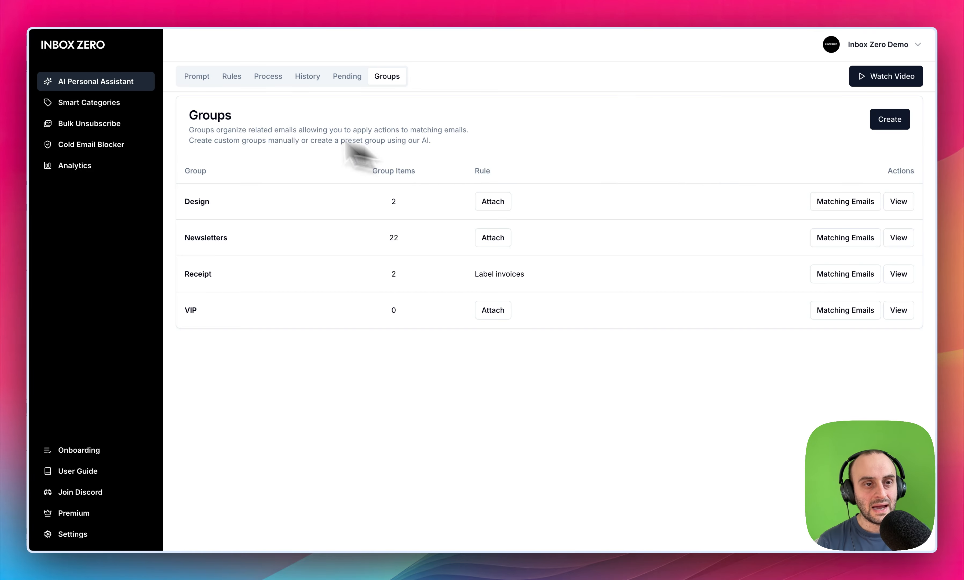
- Go to Smart Categories and look through the senders in the Newsletter category
click(118, 103)
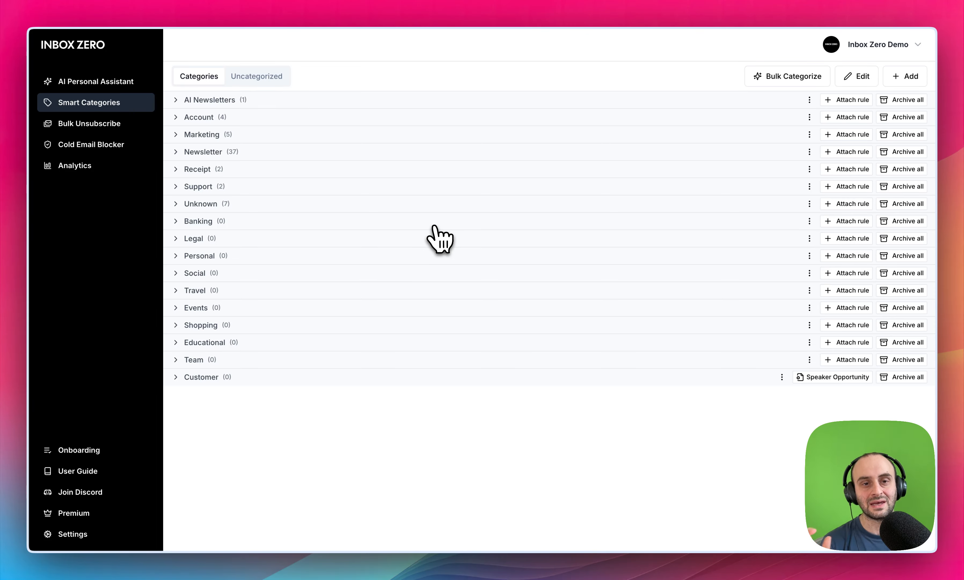
click(179, 153)
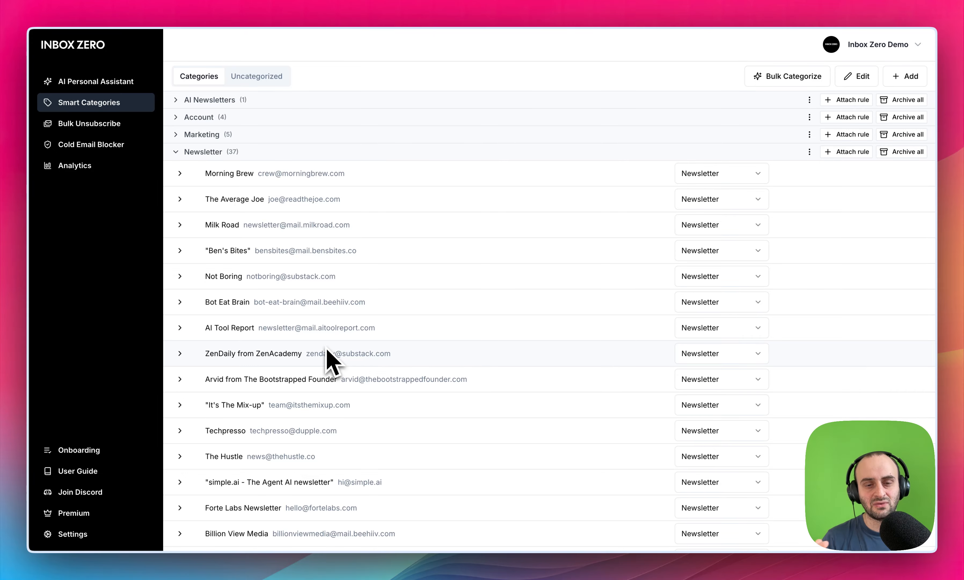
scroll(333, 355, down, 5)
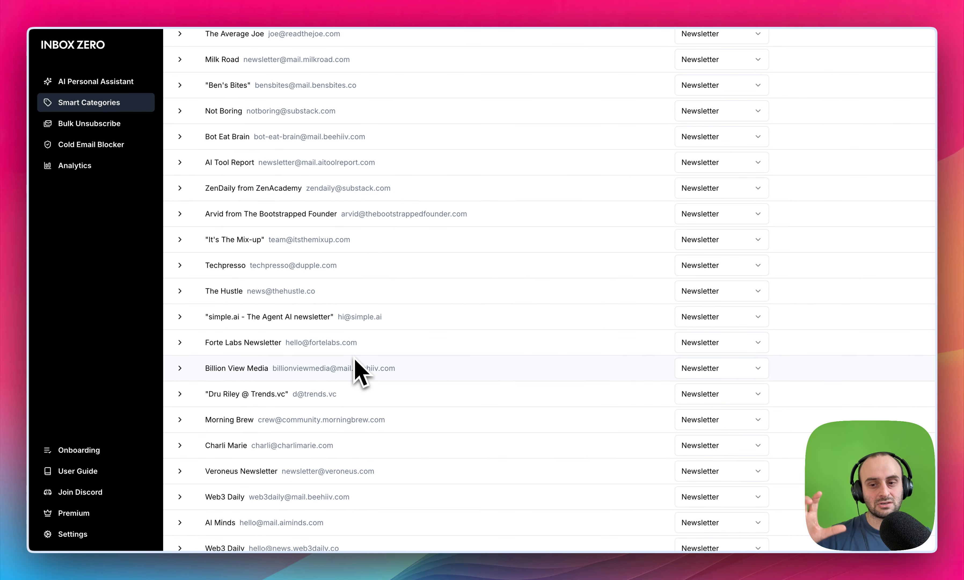
scroll(355, 371, down, 8)
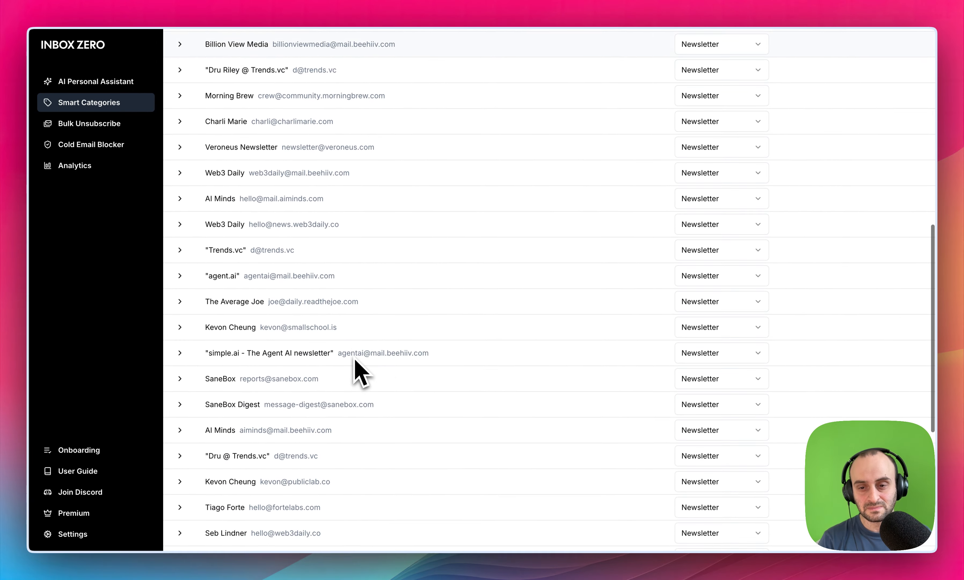
scroll(355, 370, up, 12)
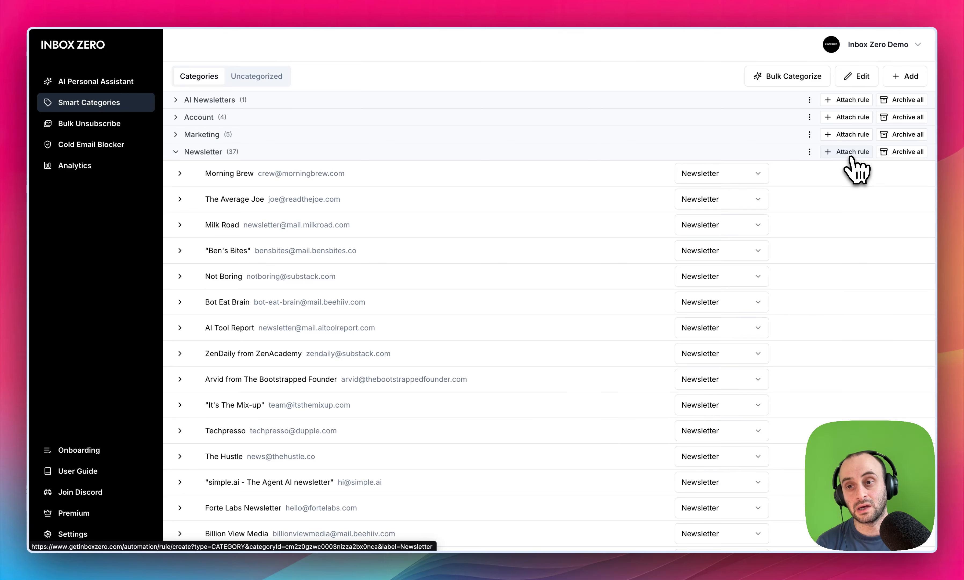
- Start a rule attached to the Newsletter category and add a Reply action to it
click(851, 157)
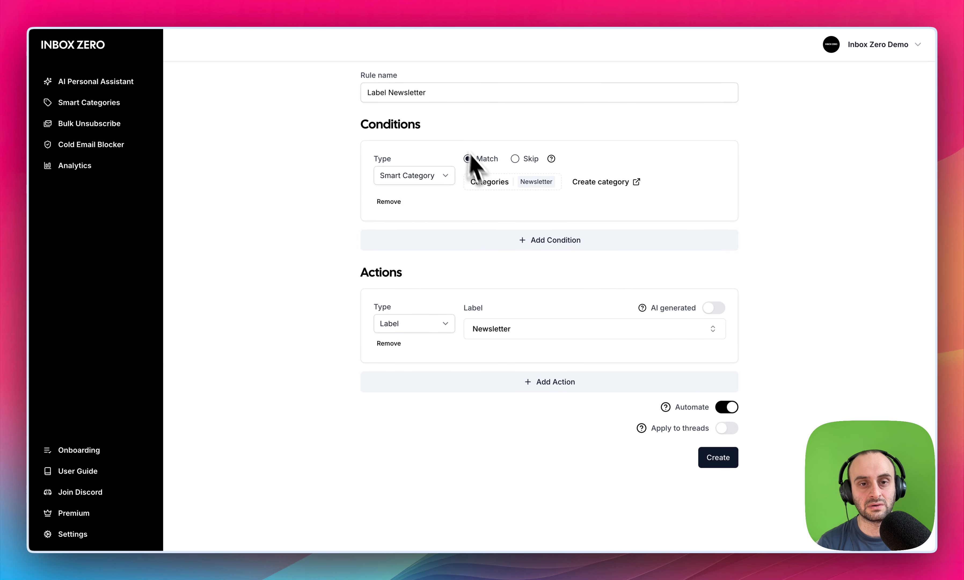
click(425, 94)
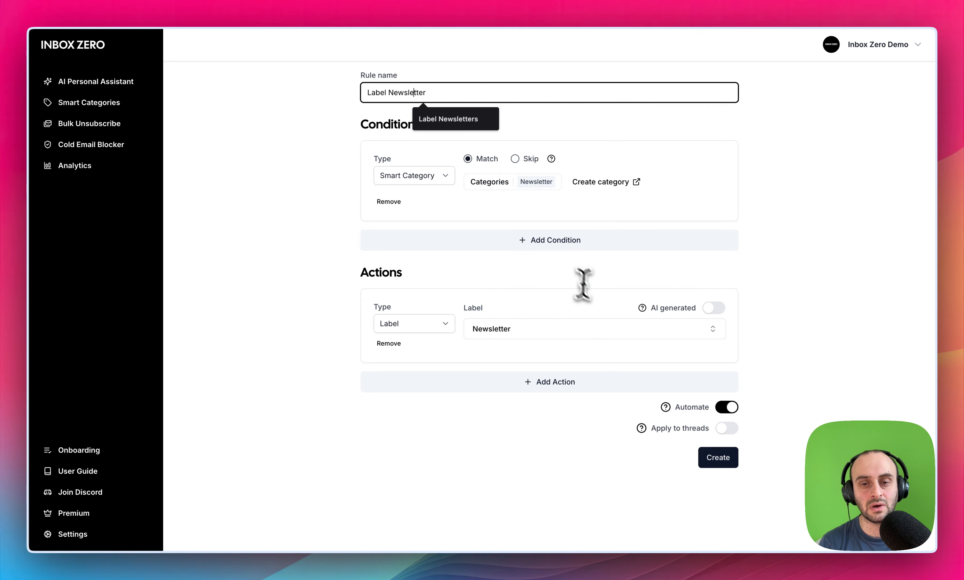
click(638, 280)
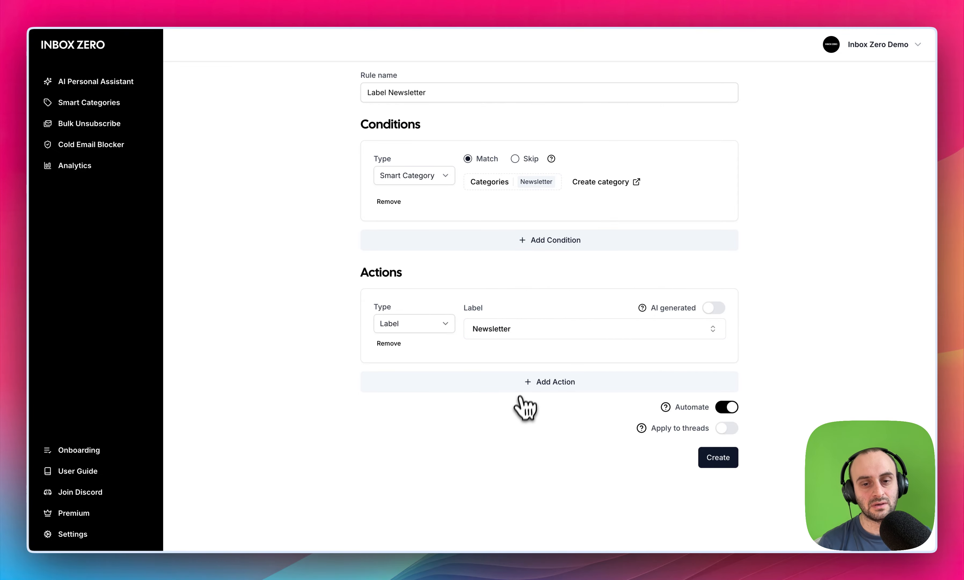
click(520, 384)
click(413, 407)
click(404, 420)
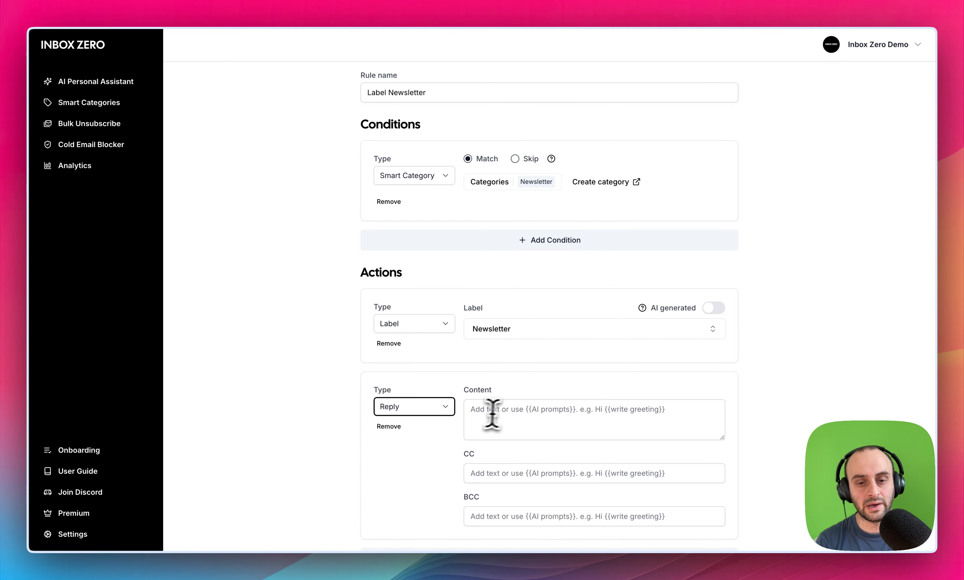
click(497, 409)
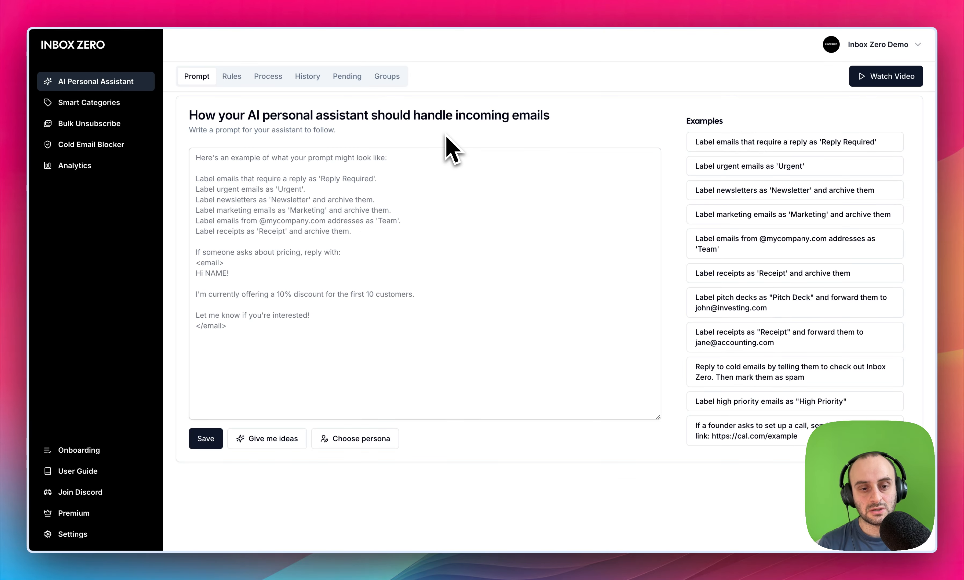
- Generate a customized assistant prompt from the Gmail inbox, and highlight its first three suggested rules
click(278, 439)
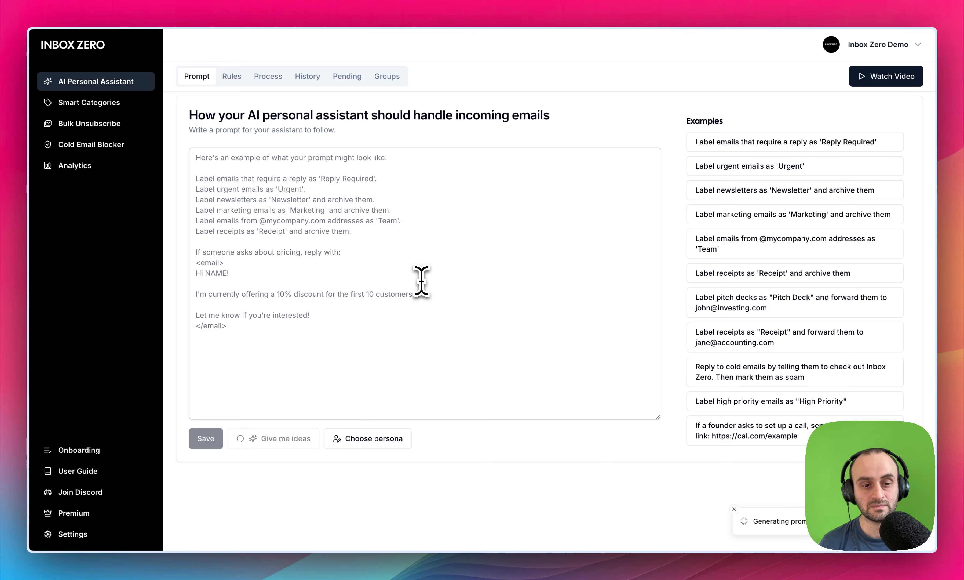
click(404, 211)
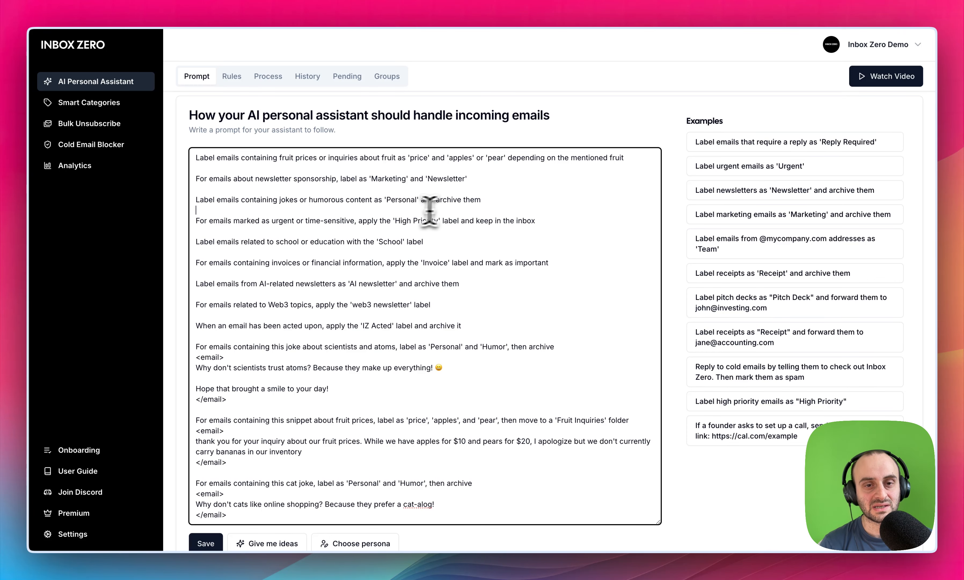
drag(501, 204, 442, 157)
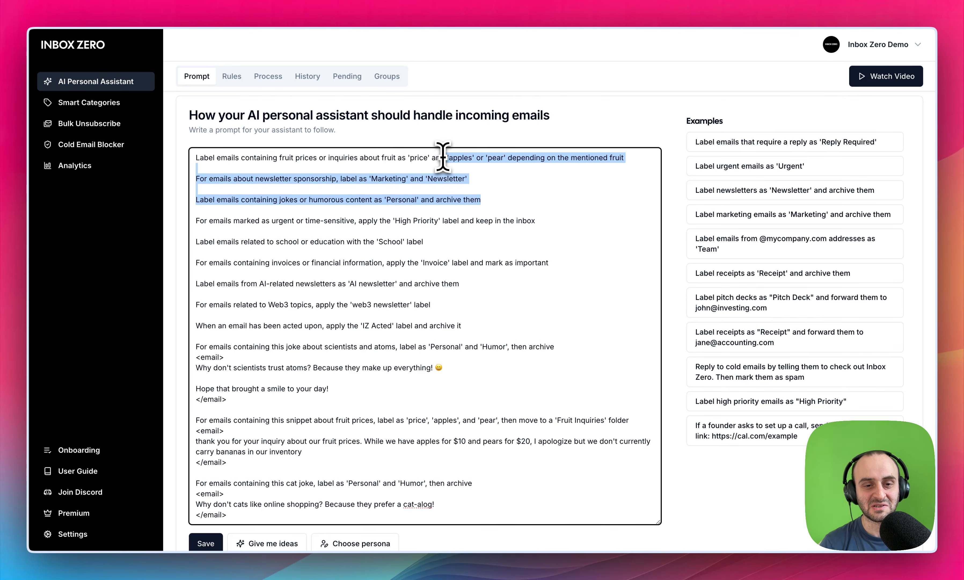